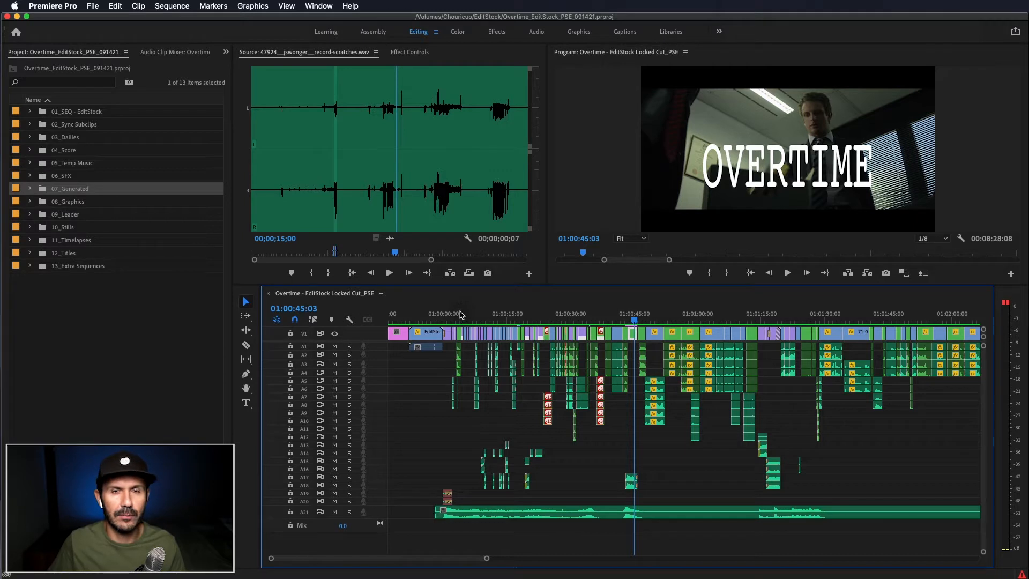
- Play the Overtime locked cut sequence from about 00:59:58:12, just before the film's opening
click(438, 316)
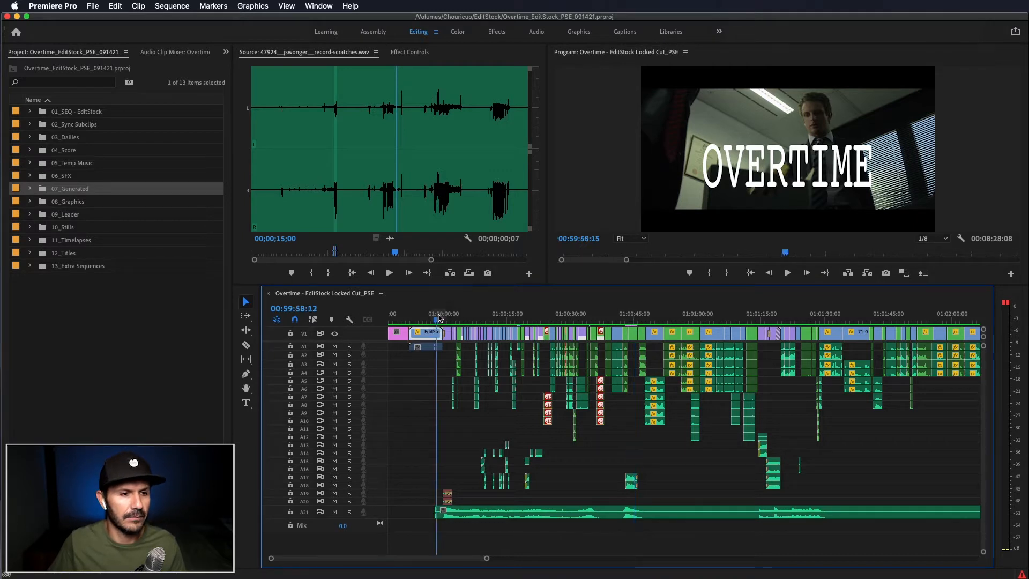
key(space)
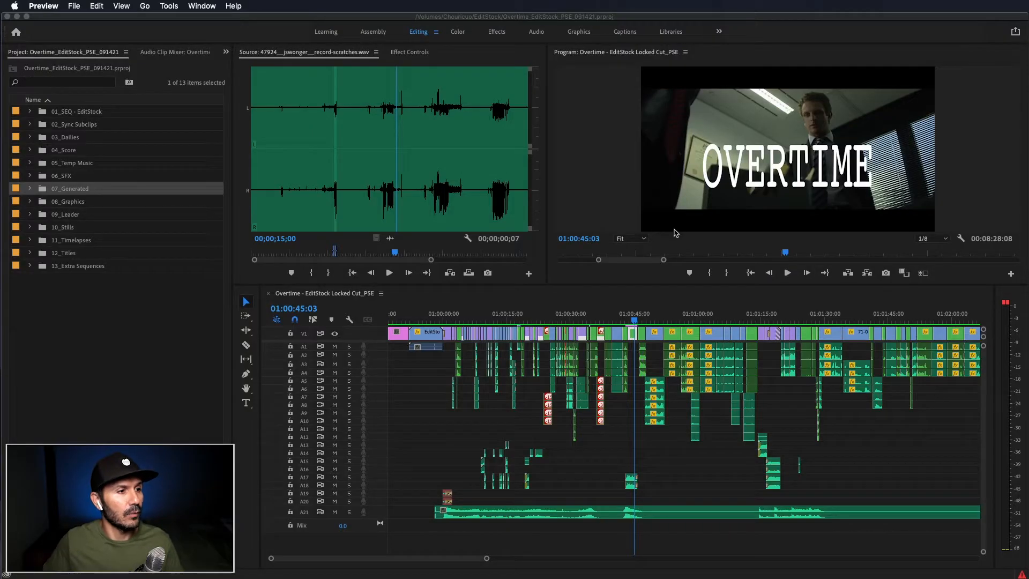
- Return to Premiere Pro, look through the project's bins and expand the 06_SFX bin to examine its sound-effect categories
click(97, 324)
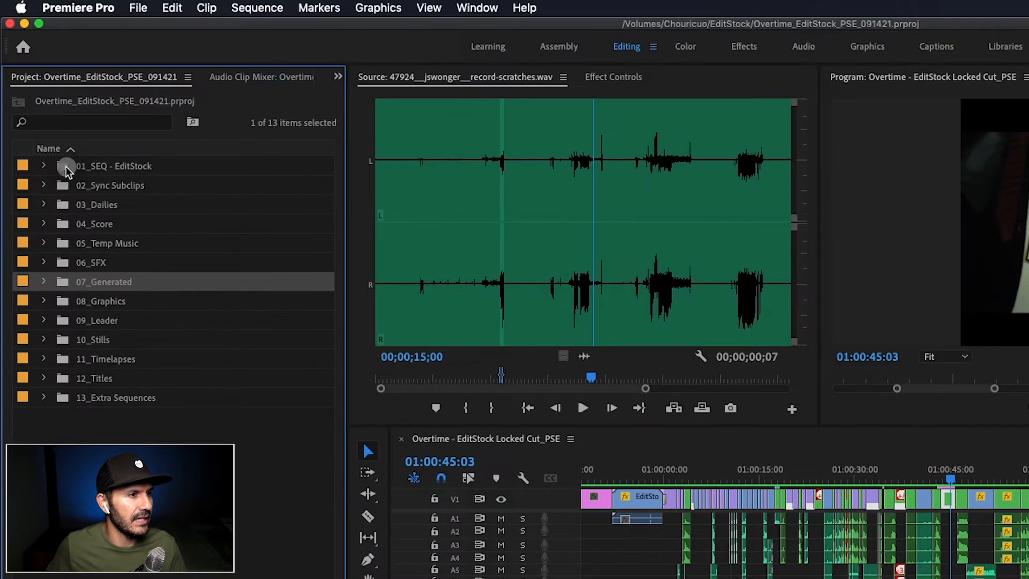
click(44, 113)
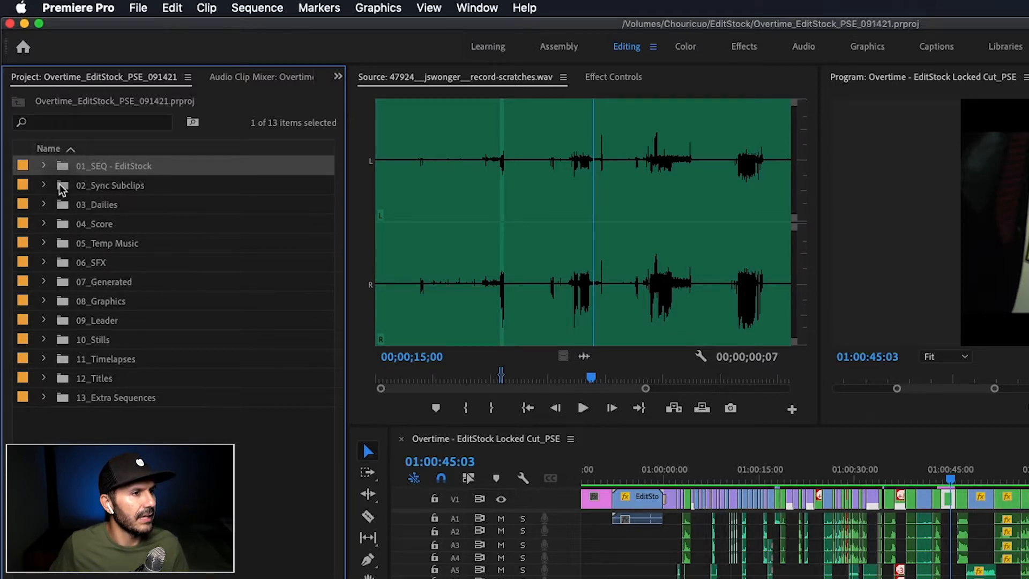
click(62, 206)
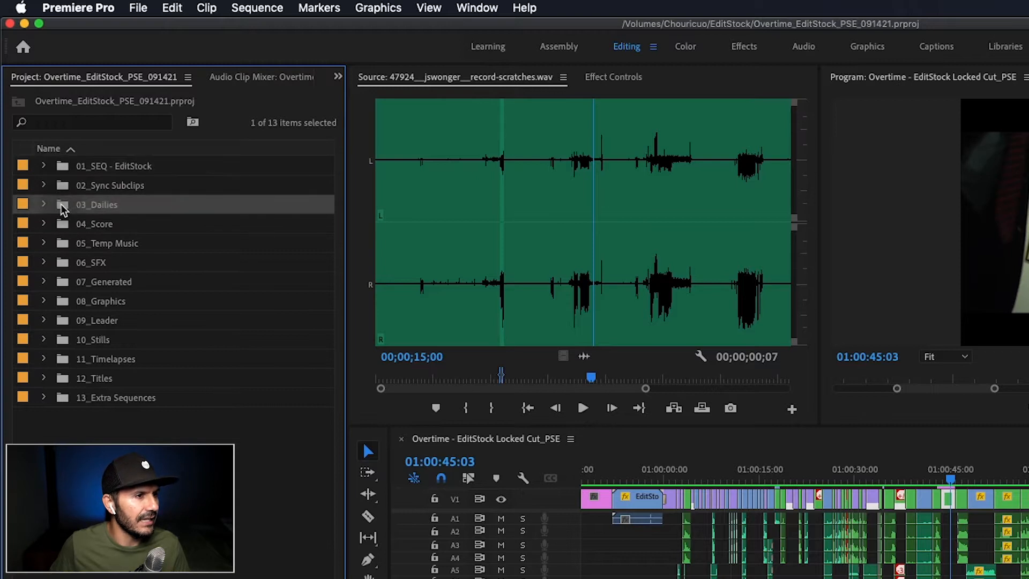
click(63, 230)
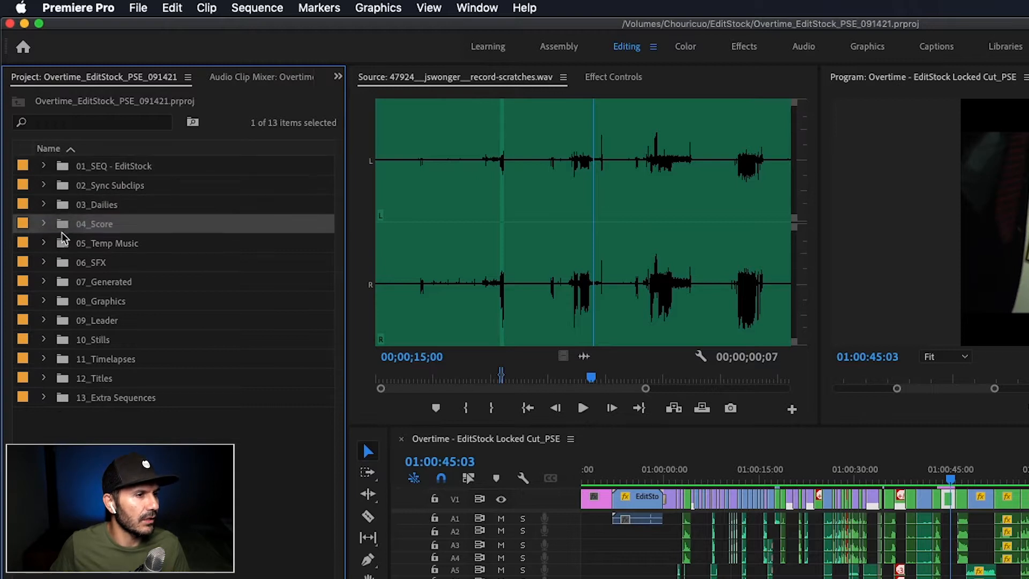
click(65, 263)
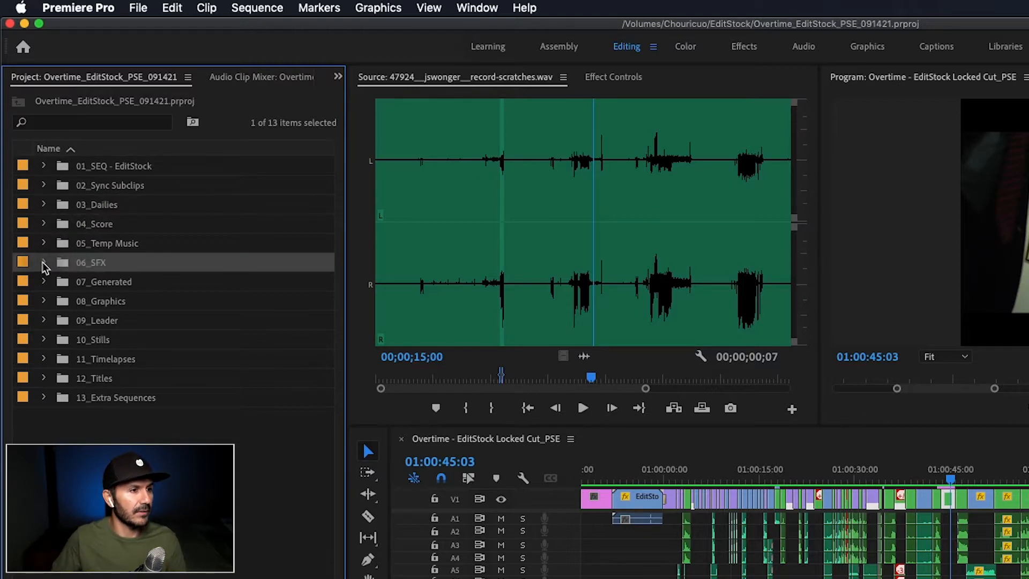
click(44, 262)
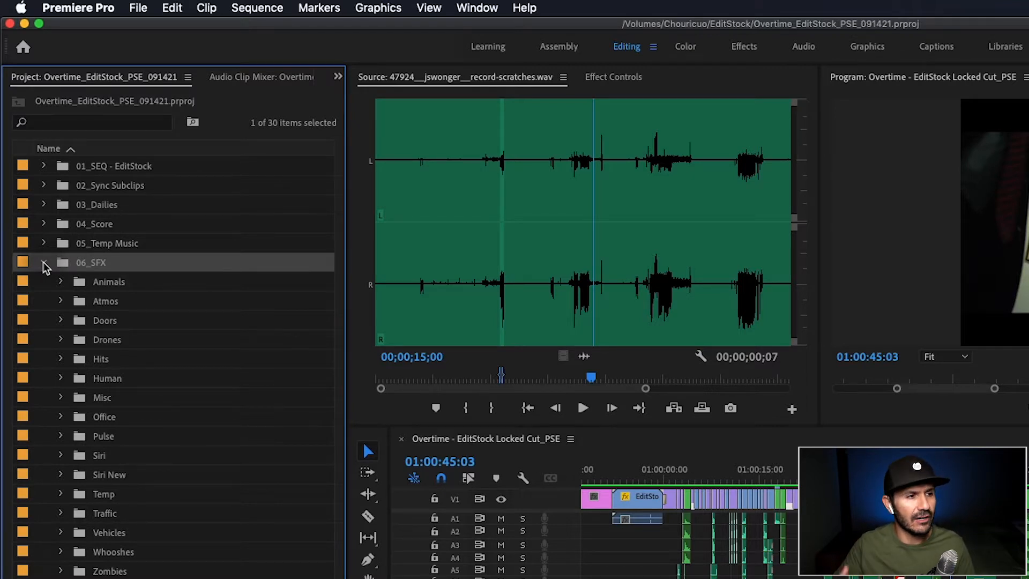
click(79, 286)
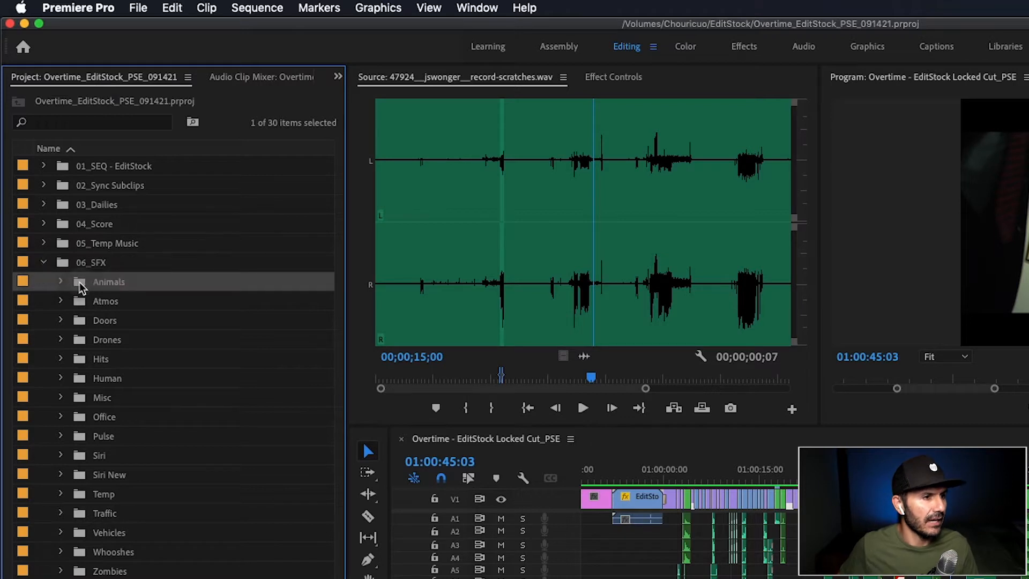
click(56, 294)
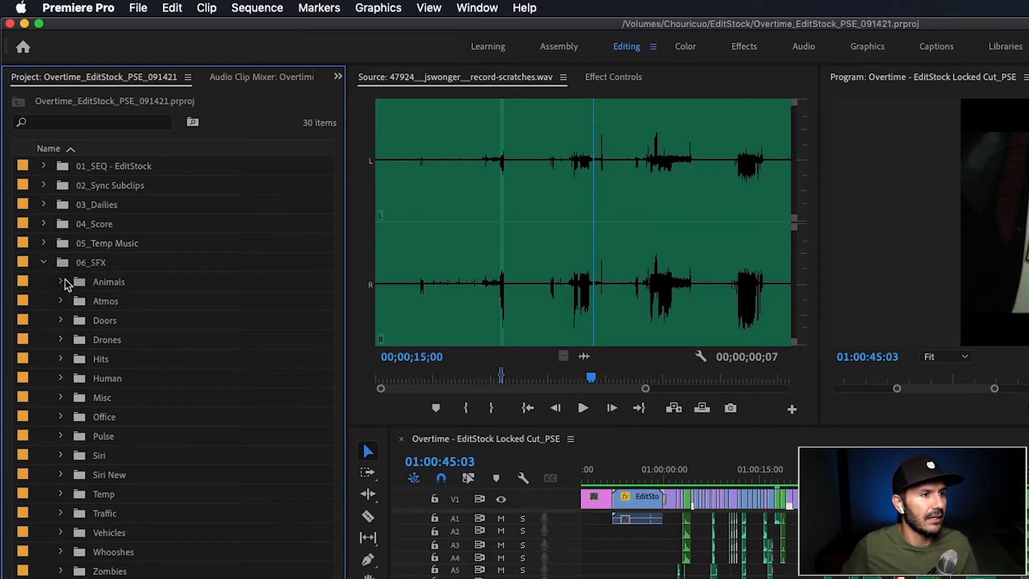
click(79, 284)
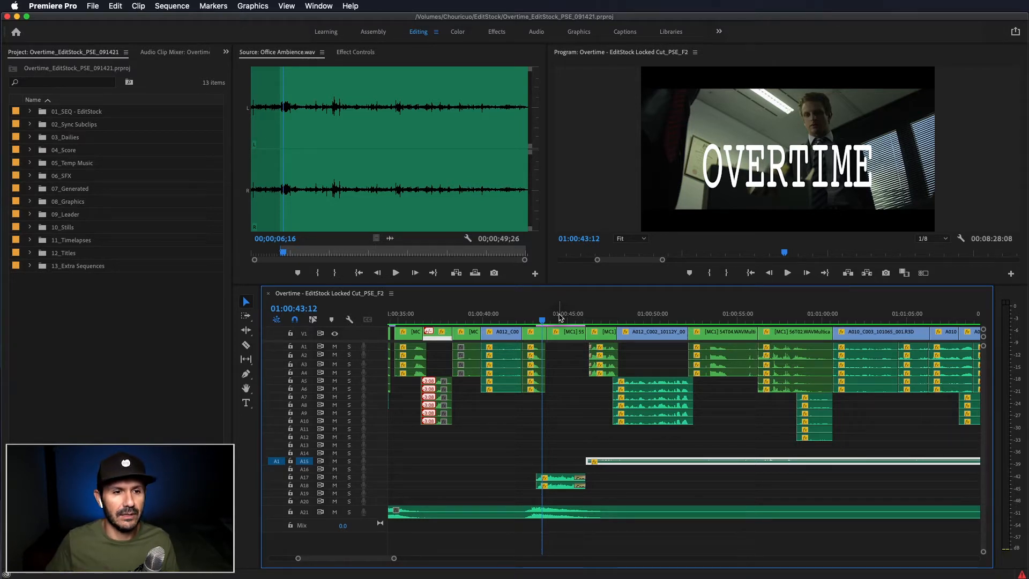
- Play the office scene from 01:00:43:02, covering the title and the office ambience that follows
click(536, 321)
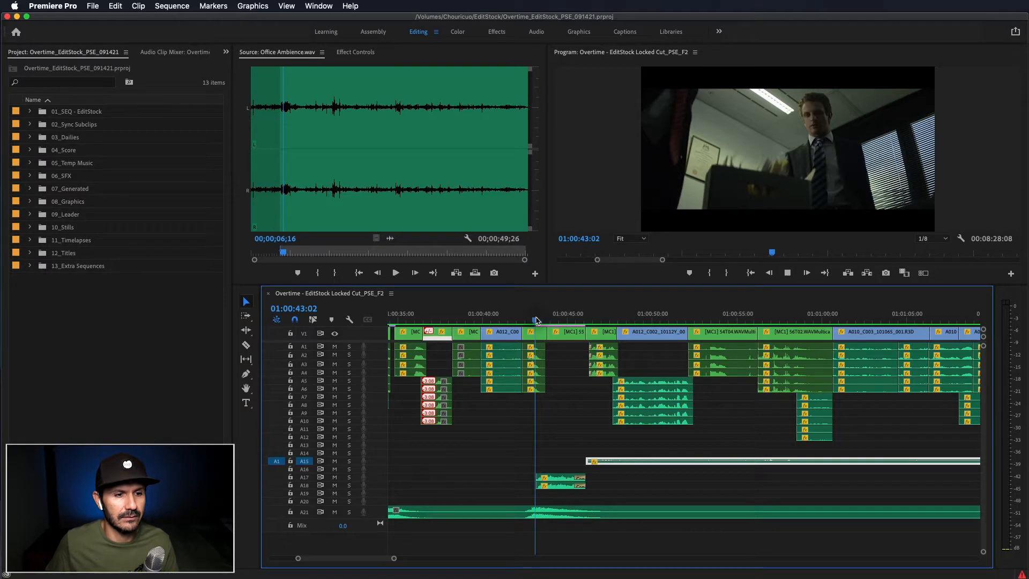
key(space)
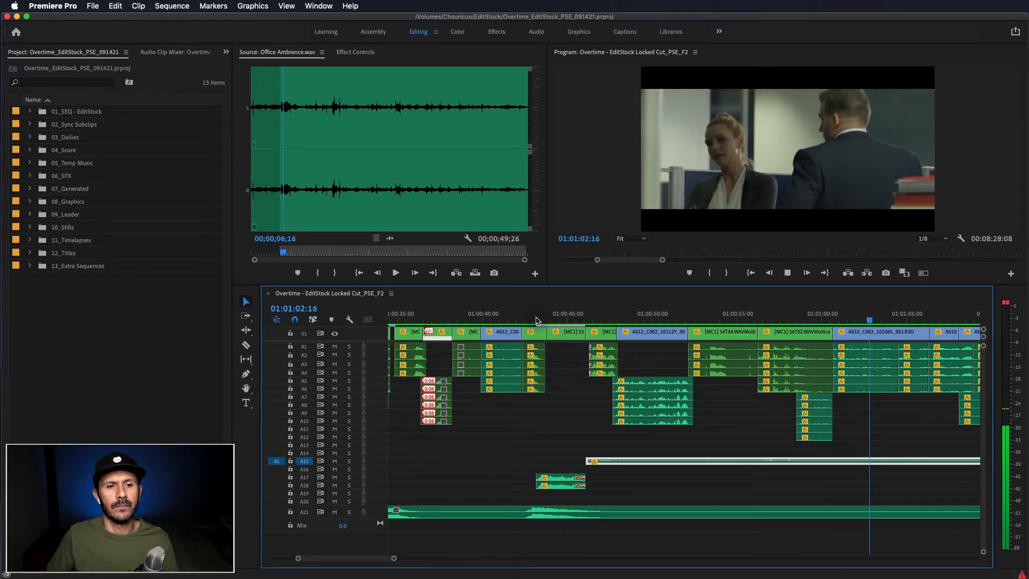
key(space)
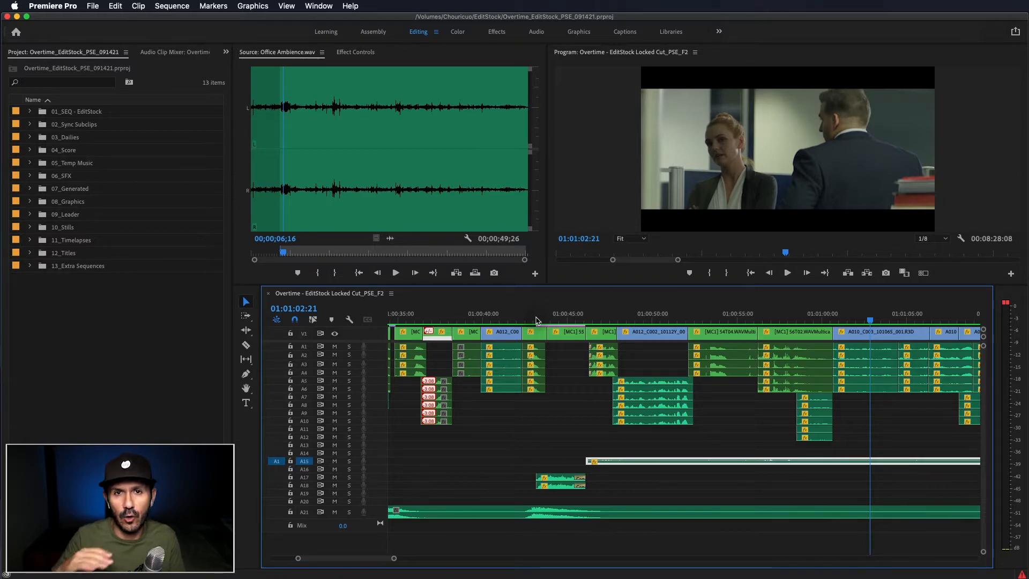
- Place the playhead around 01:00:47:00 over the office ambience clip and switch to the Audio workspace
click(603, 320)
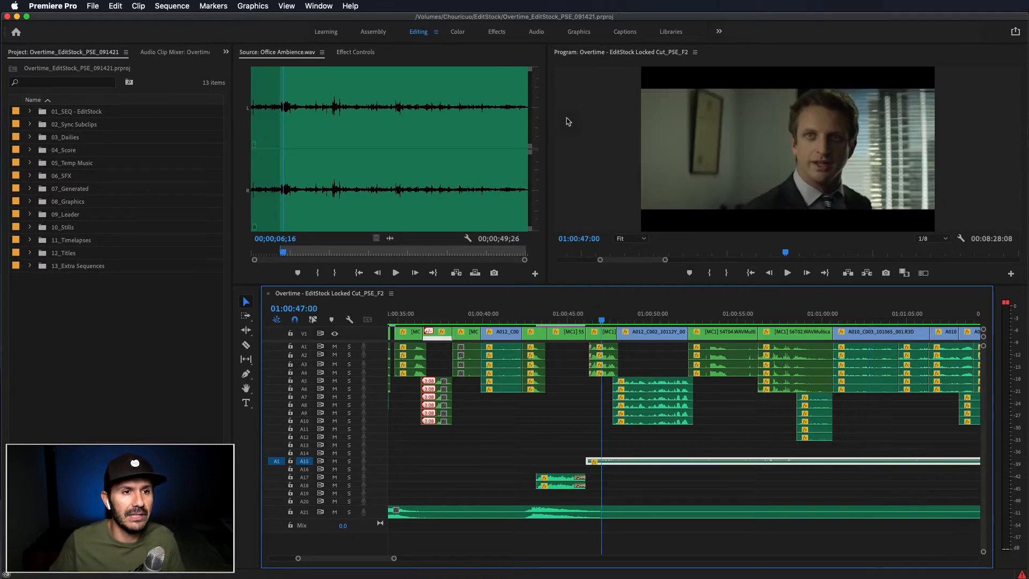
click(537, 32)
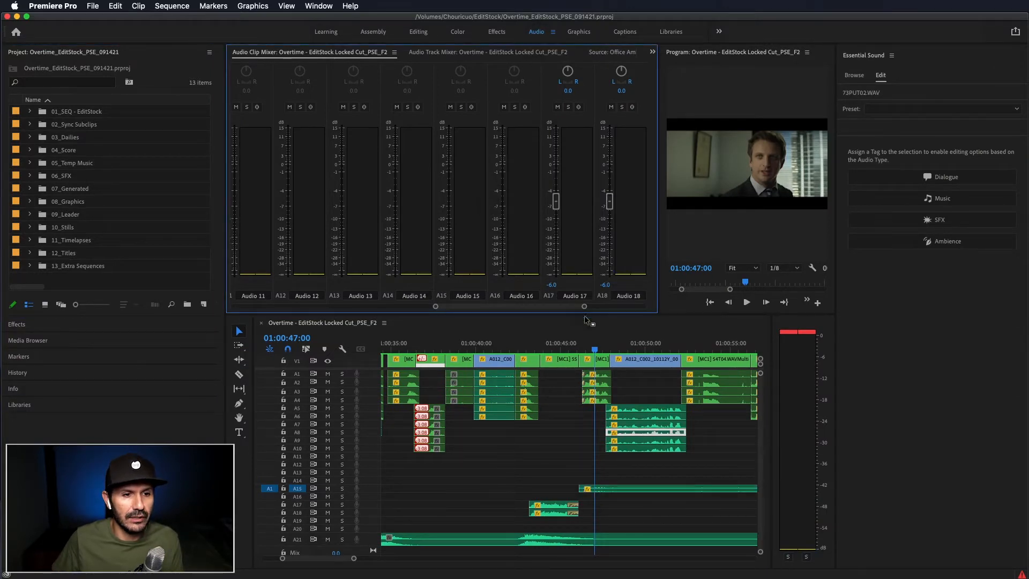
click(597, 349)
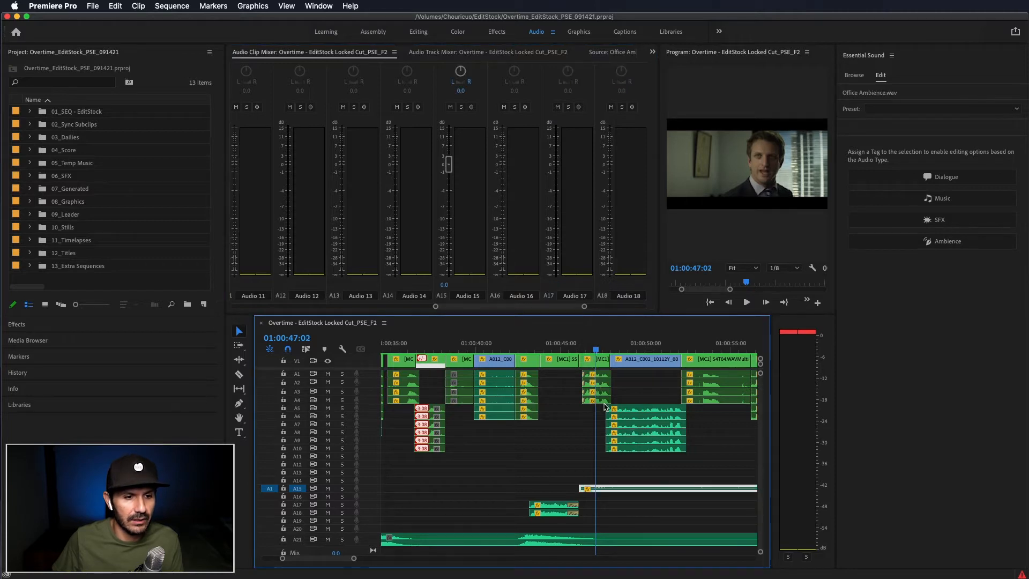
- Solo track A15, listen to the Office Ambience clip by itself, and turn the solo off again
click(342, 488)
click(585, 349)
key(space)
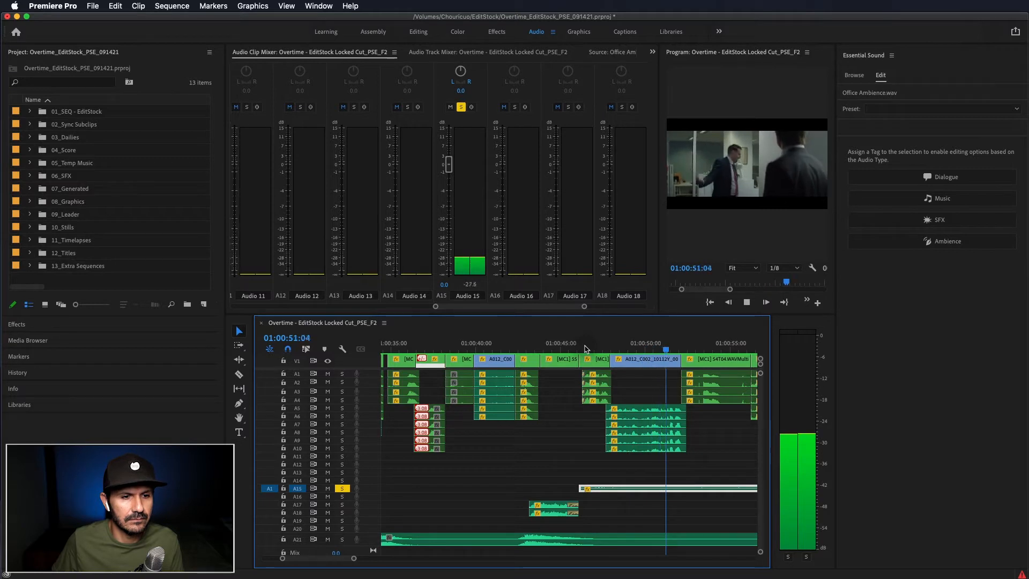
key(space)
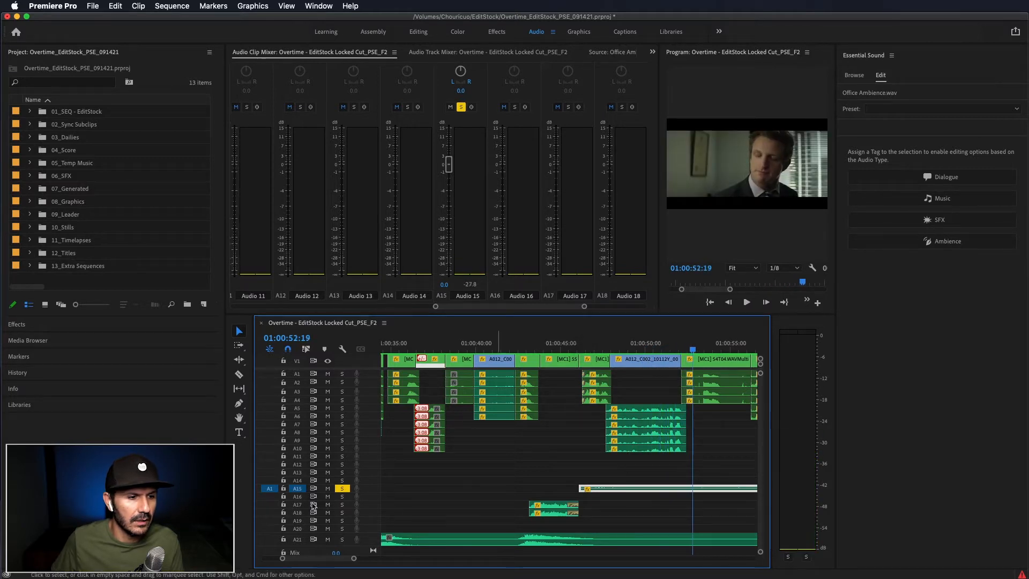
click(342, 488)
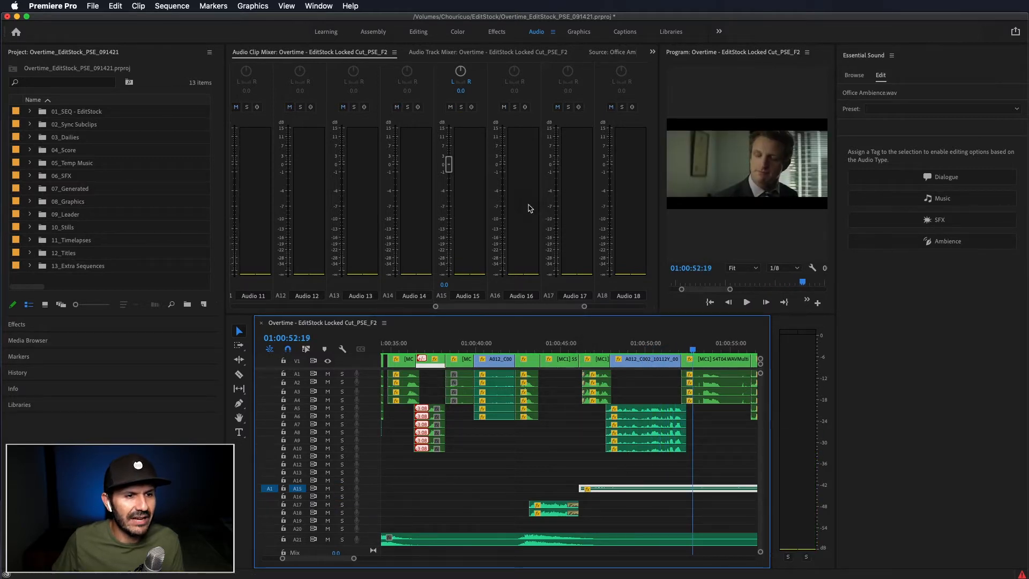
- Lower the Office Ambience clip on A15 to about -8.9 dB, then to about -14.6 dB while playing the scene from 01:00:45:23
drag(450, 168, 450, 182)
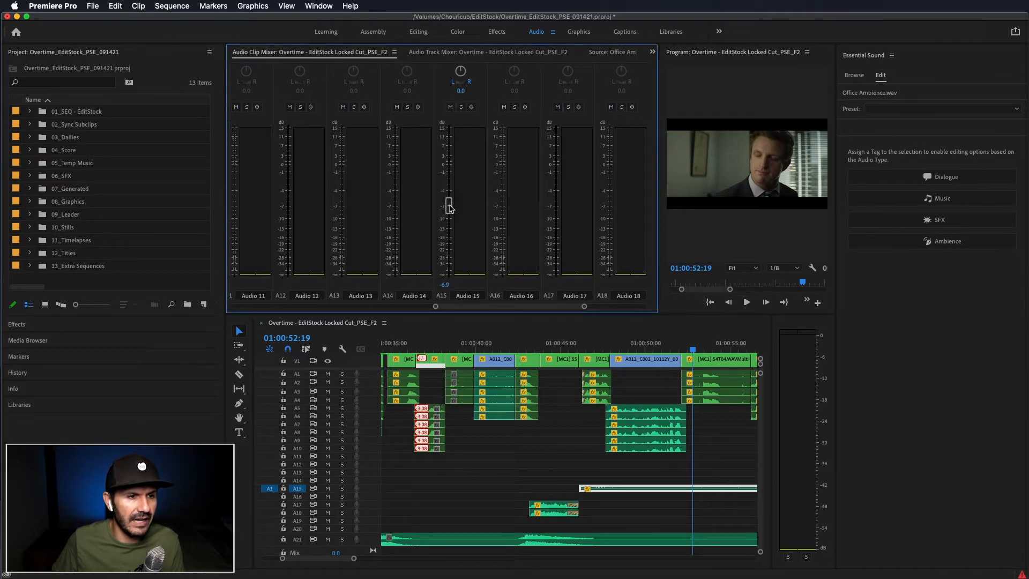
drag(449, 216, 449, 217)
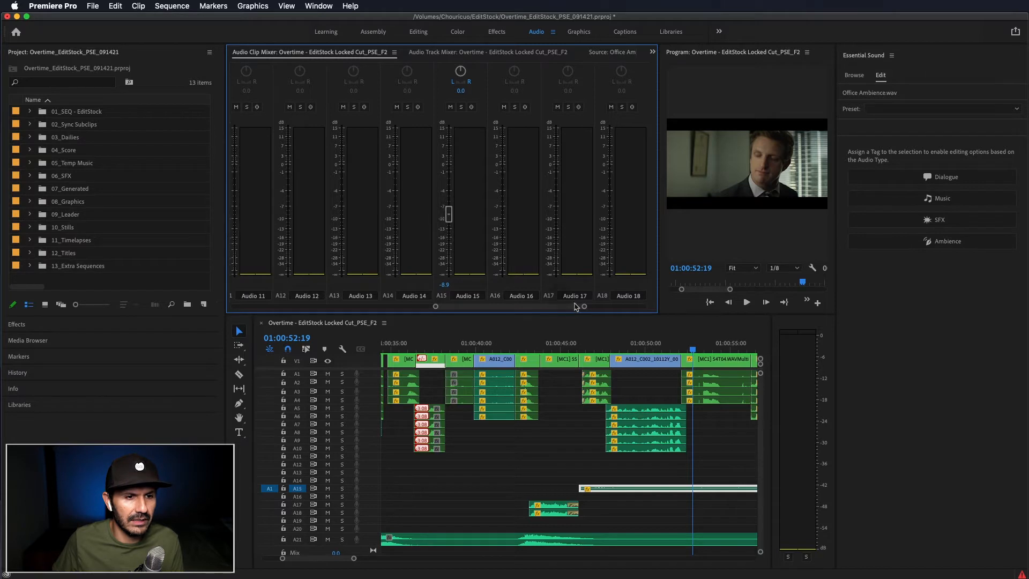
click(578, 351)
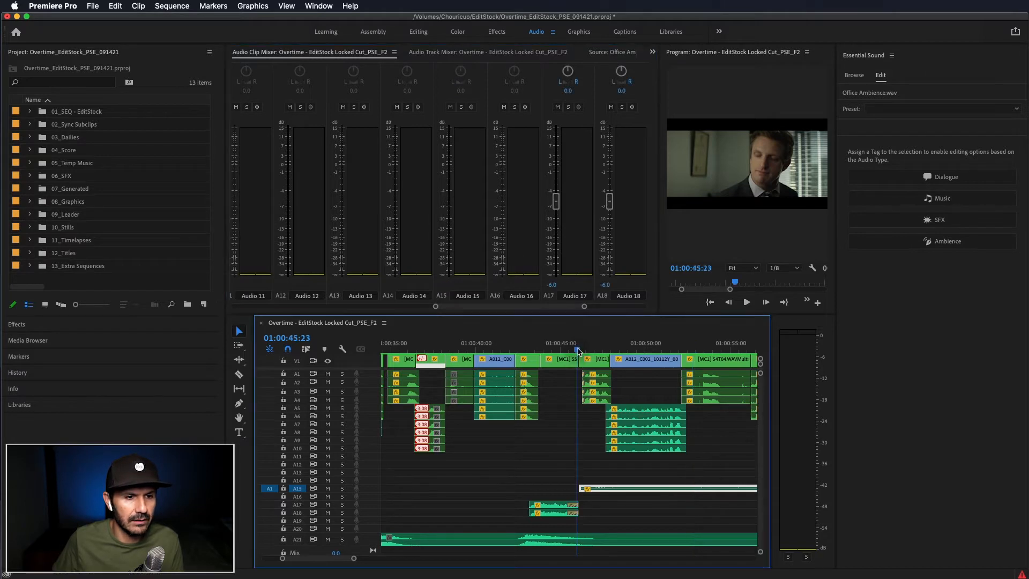
key(space)
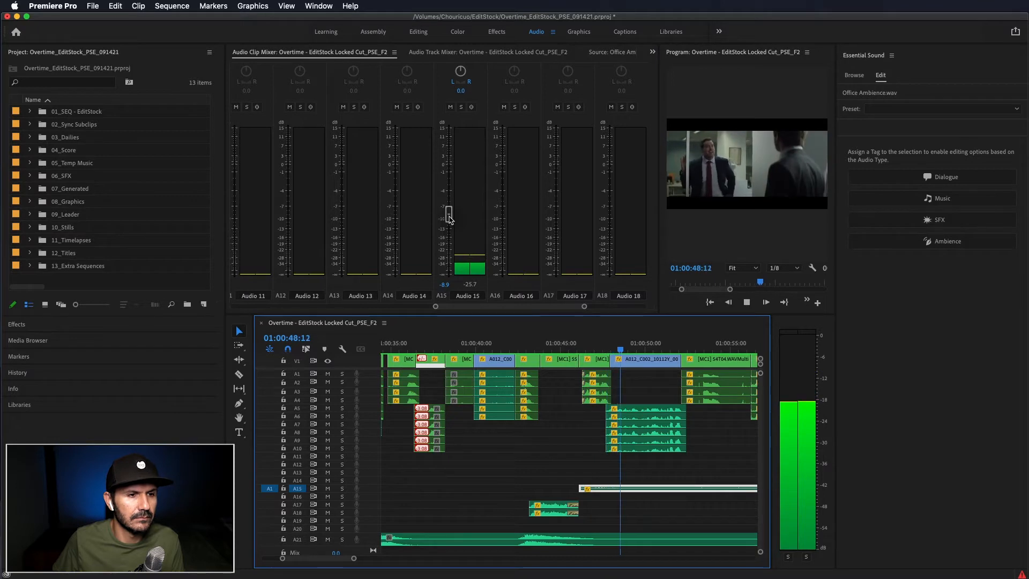
drag(449, 219, 451, 236)
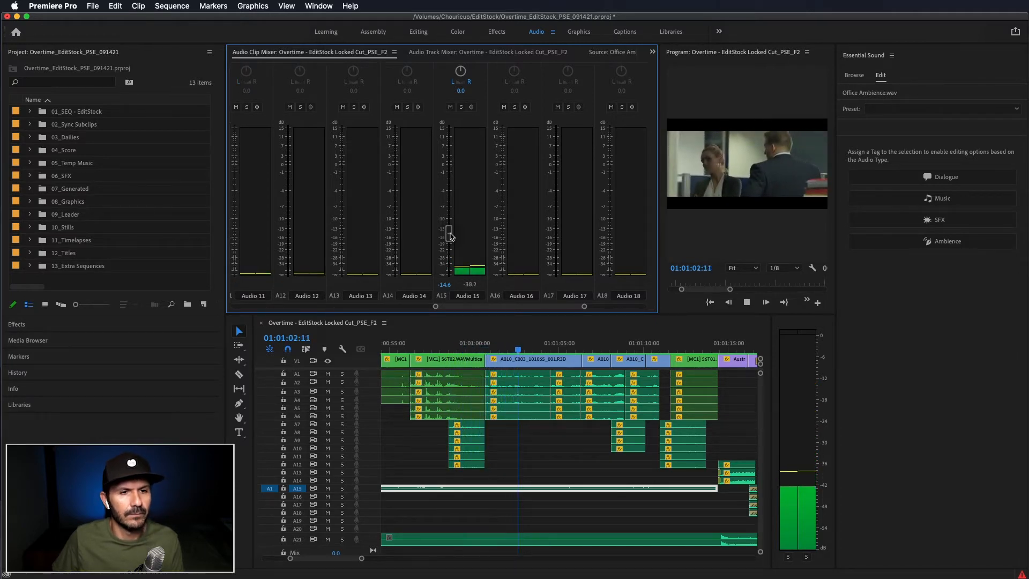
key(space)
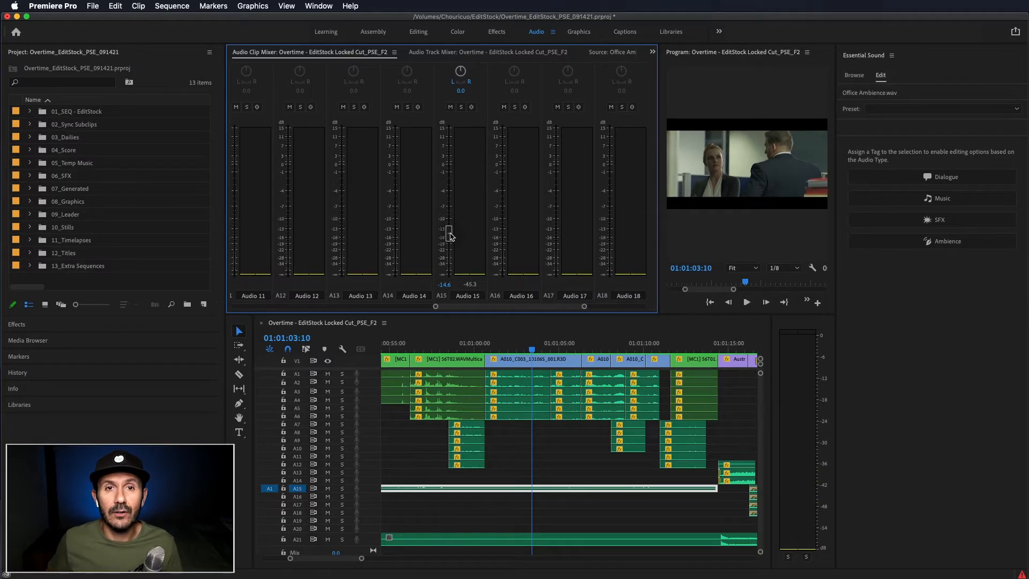
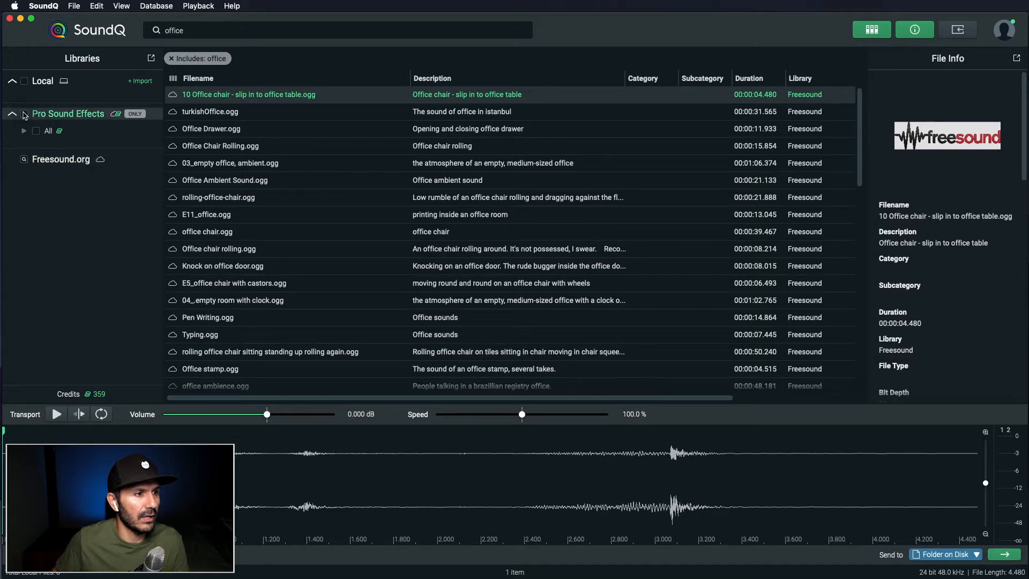
- In SoundQ, include the Pro Sound Effects library in the "office" search and browse the listed sounds
click(24, 114)
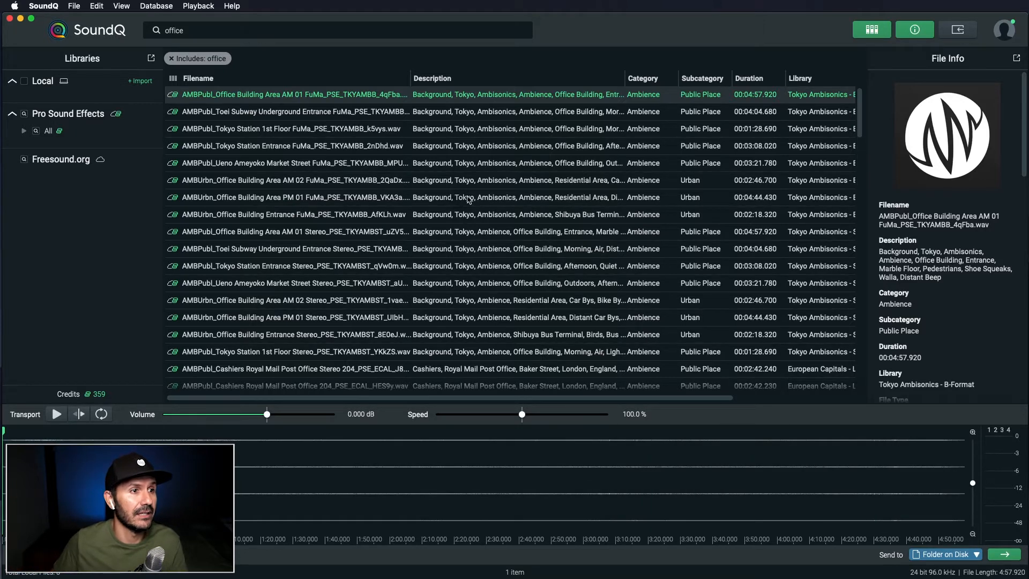
scroll(548, 202, down, 15)
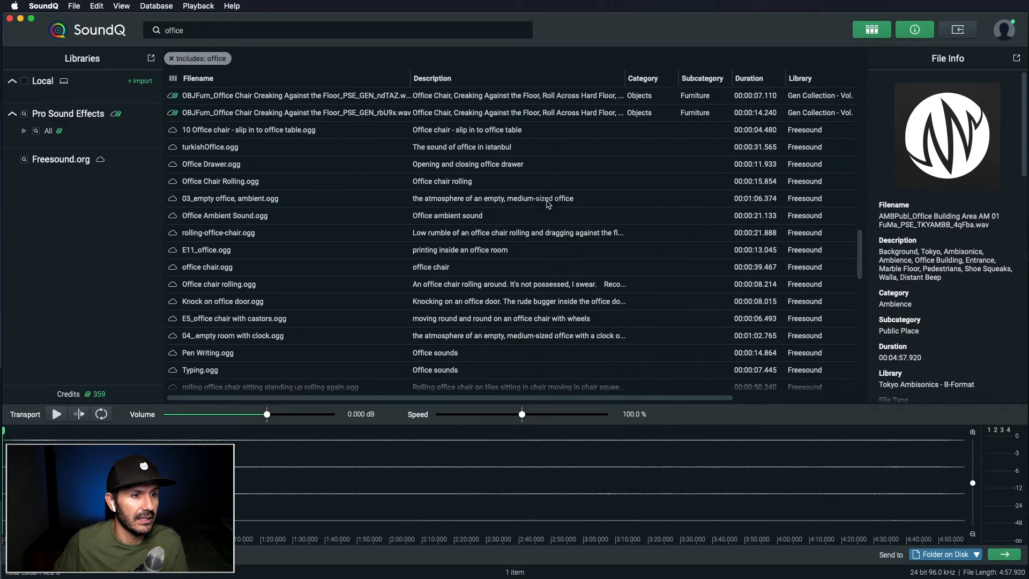
scroll(548, 204, down, 10)
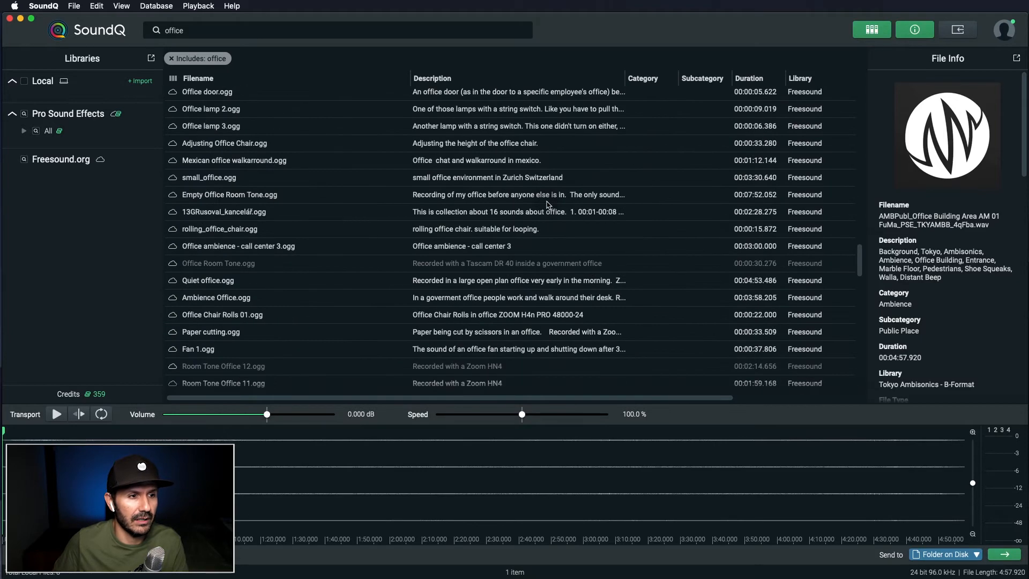
scroll(548, 204, down, 3)
- Audition the Freesound recordings Quiet office.ogg and Ambience Office.ogg, and stop playback
click(207, 184)
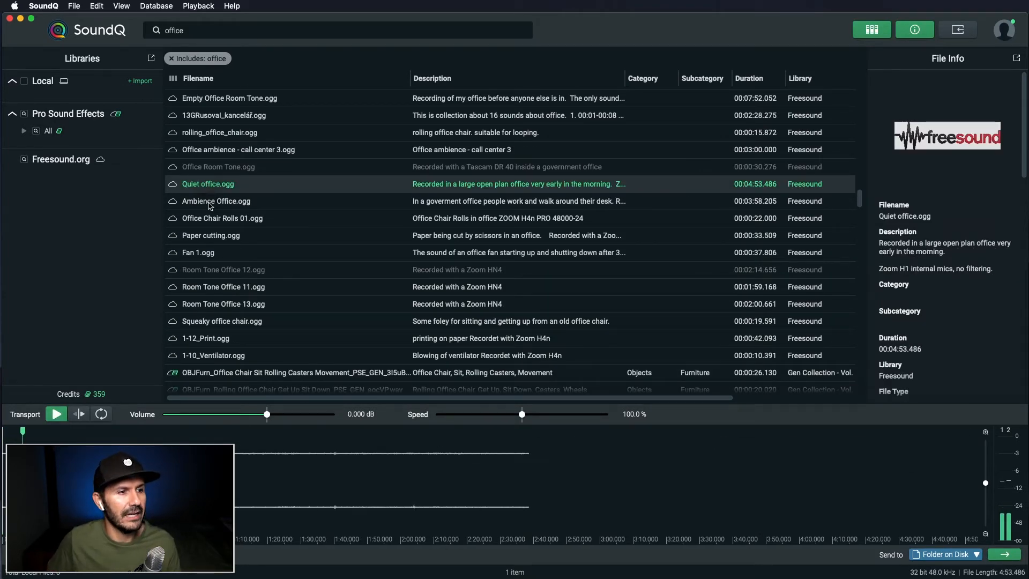
click(210, 204)
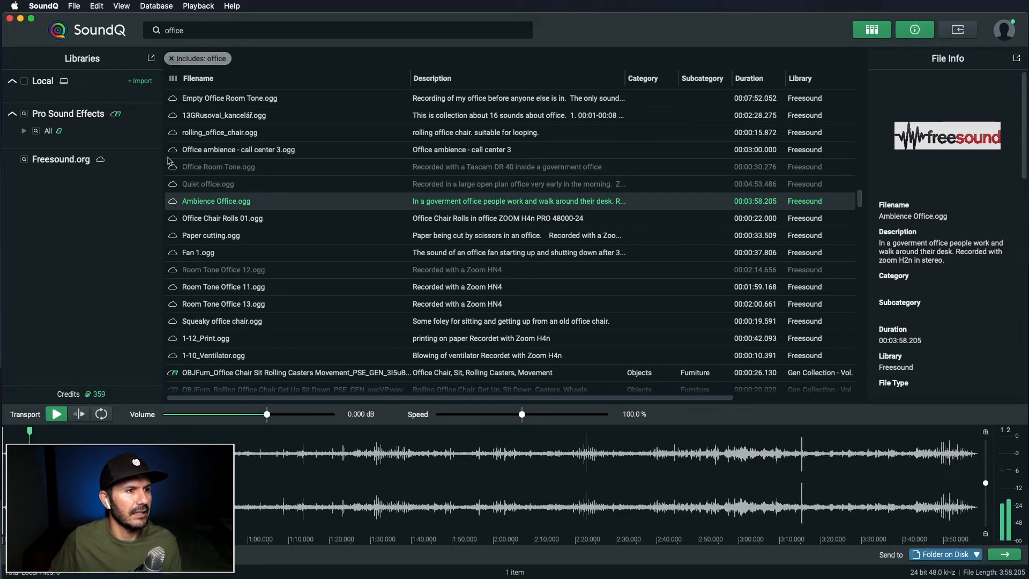
click(56, 414)
- Search the sound libraries for "wolf" and select the Freesound recording DuskWolf.ogg for preview
click(201, 28)
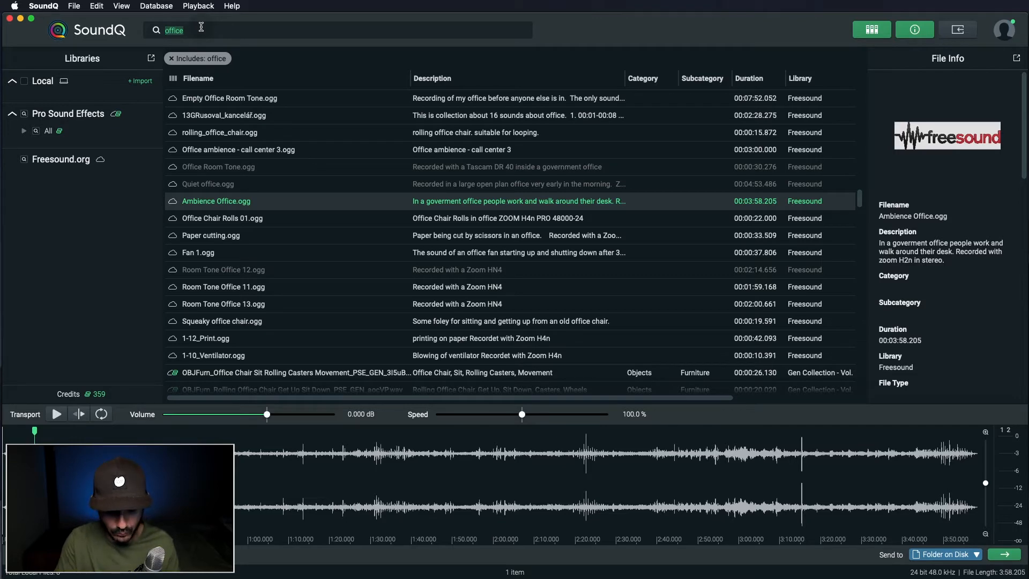
key(Return)
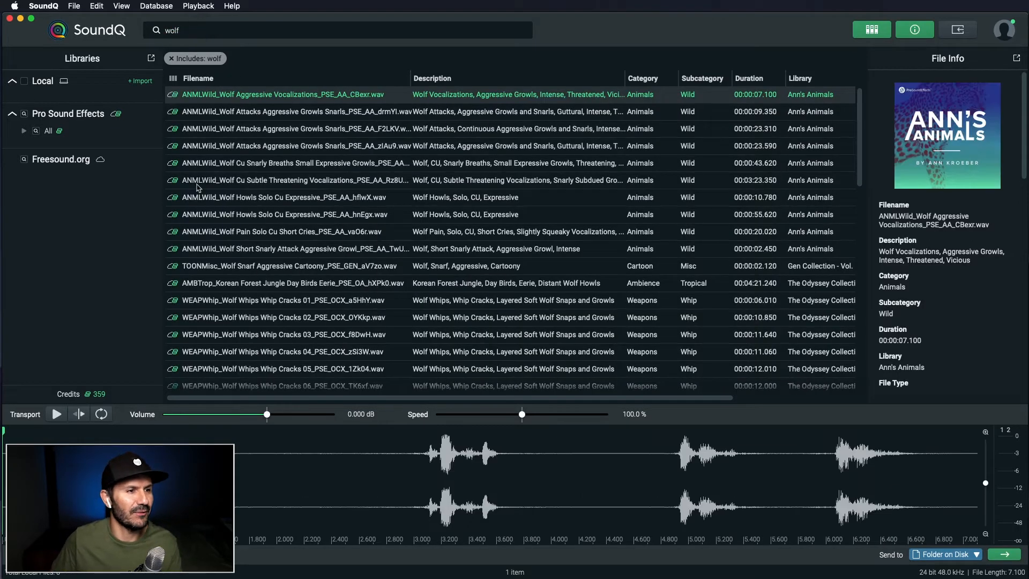
scroll(198, 188, down, 10)
click(176, 169)
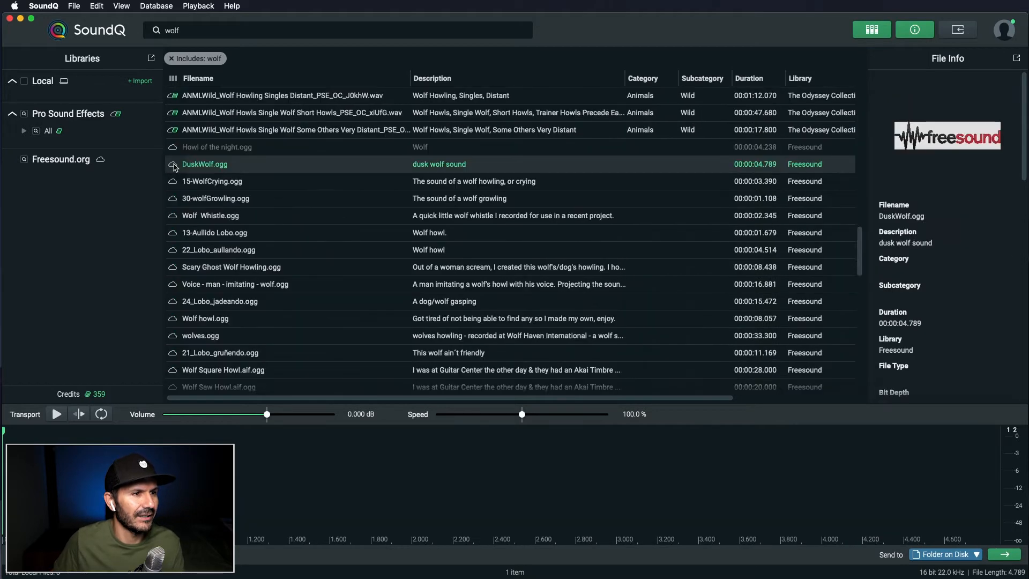
- Audition 30-wolfGrowling.ogg, then the Ann's Animals solo wolf howl (hfIwX) and the short snarly attack growl
click(181, 198)
scroll(267, 201, up, 5)
click(266, 199)
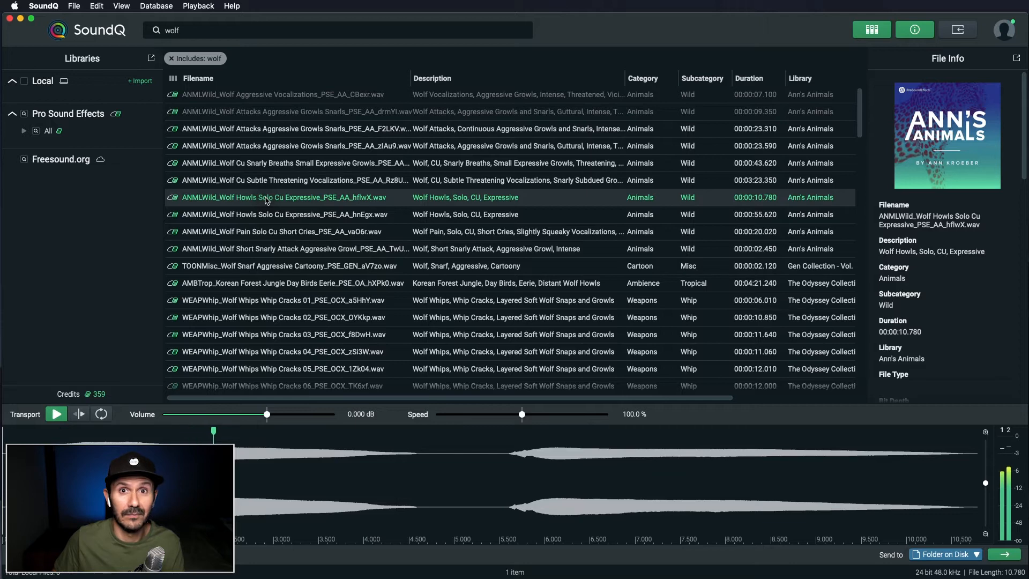
click(259, 249)
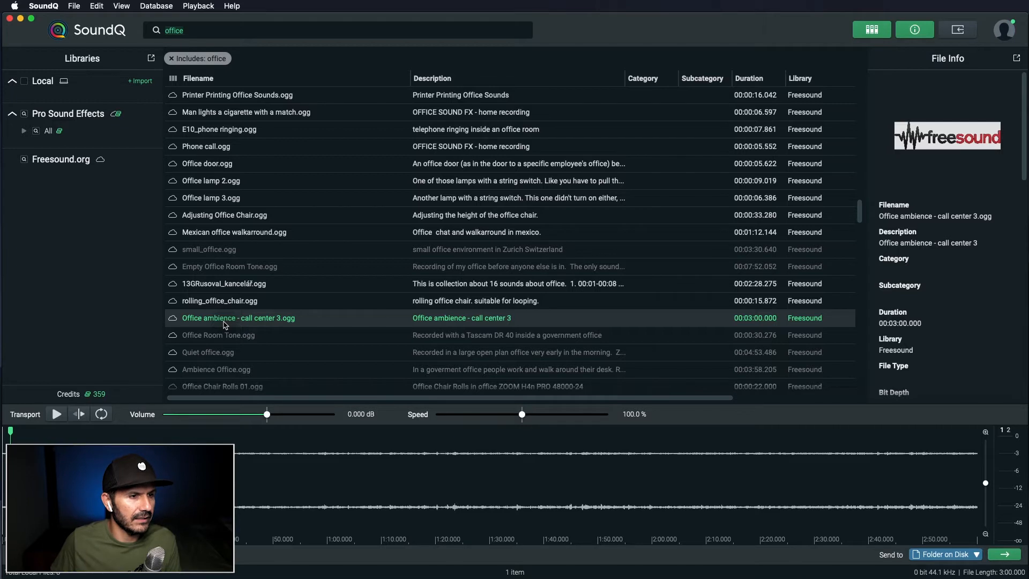
- Audition Office ambience - call center 3.ogg and transfer the entire file to the Adobe Premiere timeline
key(space)
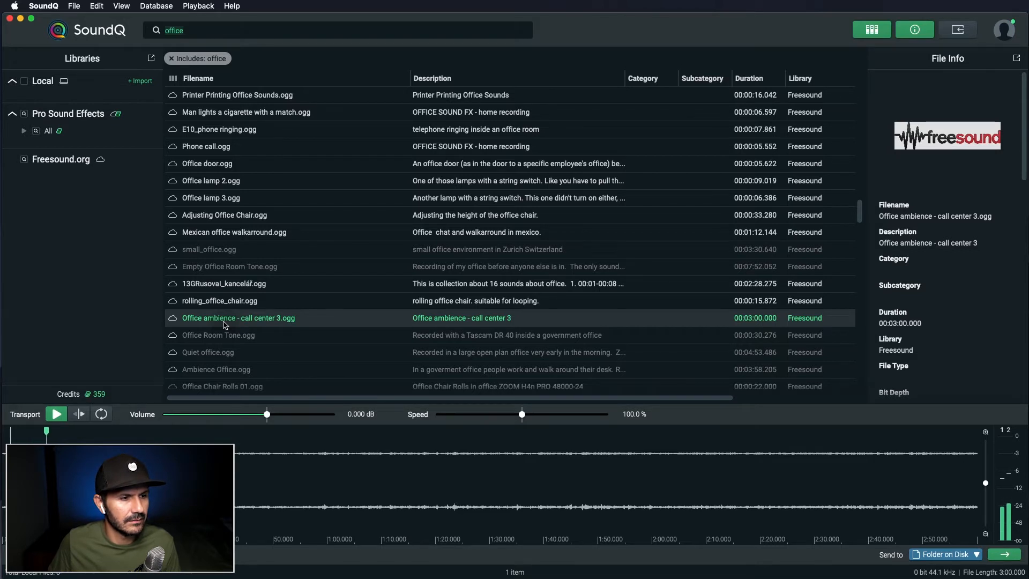
key(space)
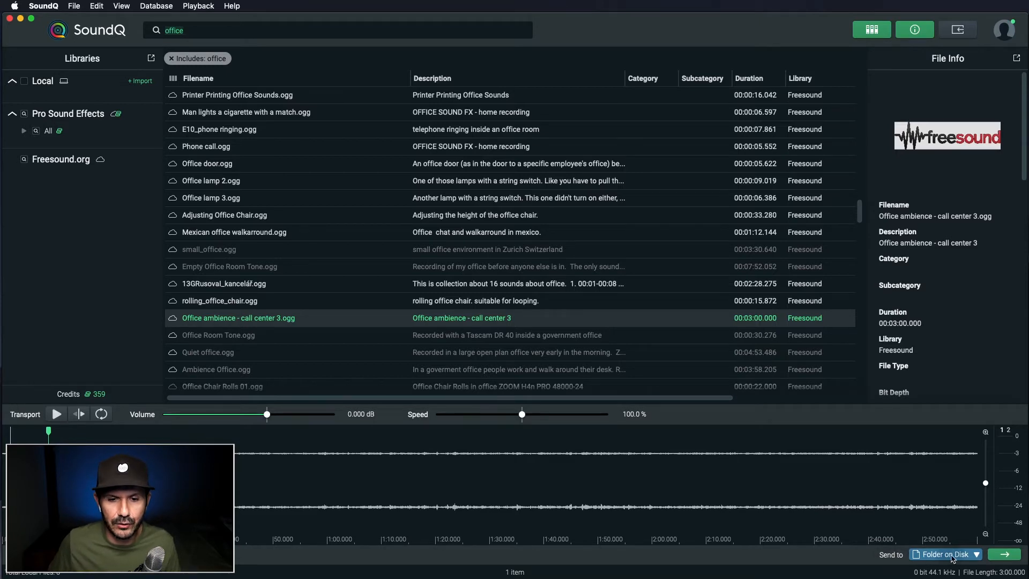
click(968, 560)
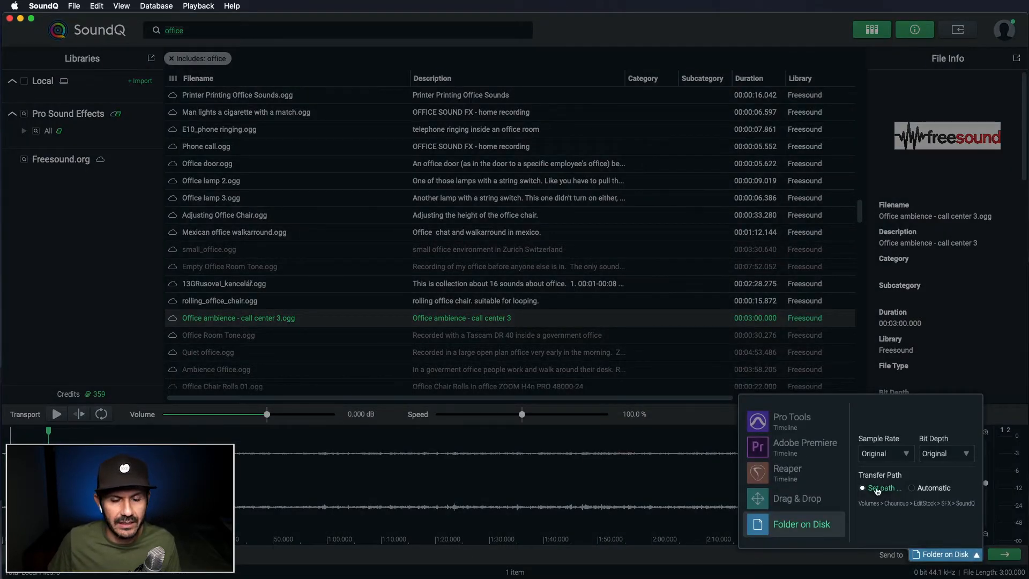
click(824, 452)
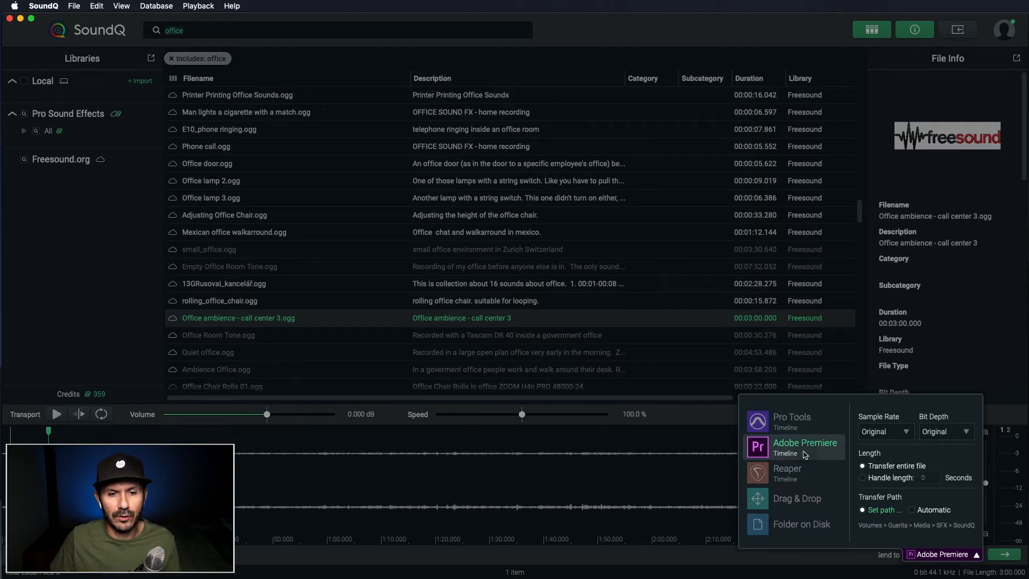
click(1007, 557)
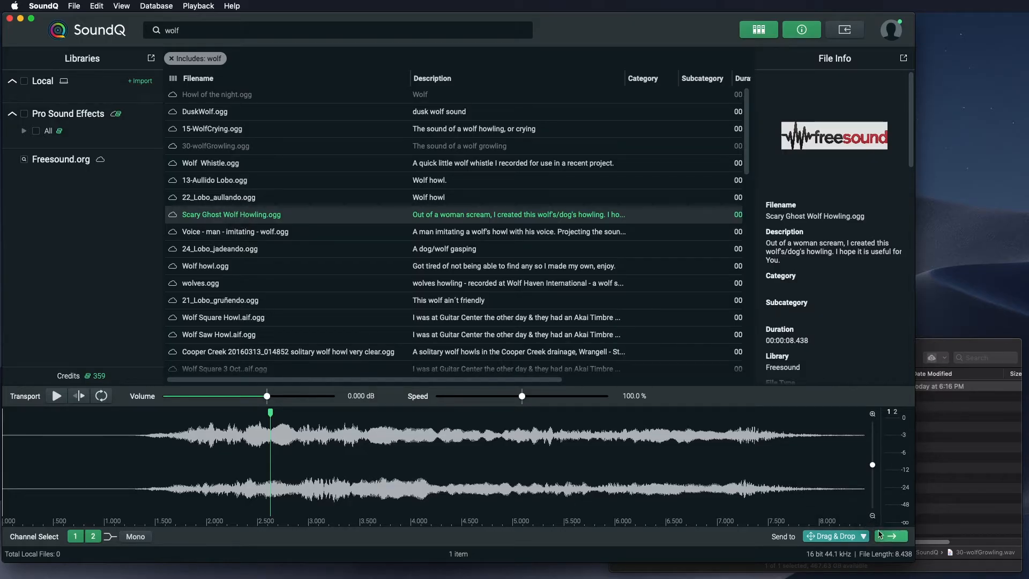
- Transfer Scary Ghost Wolf Howling.ogg by drag and drop into Finder's SoundQ folder, and send DuskWolf.ogg to the folder on disk
click(889, 536)
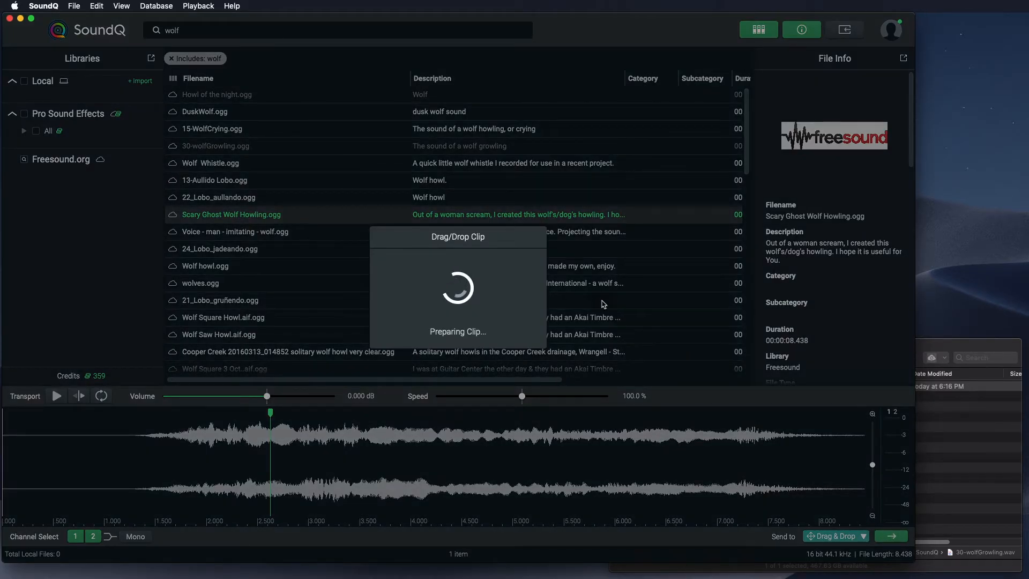
drag(461, 298, 905, 449)
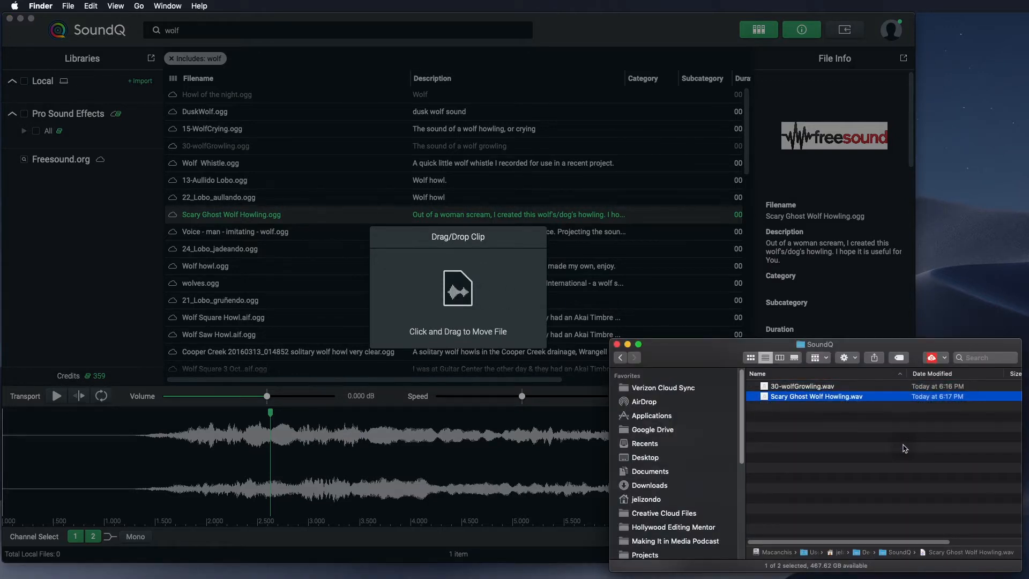
click(335, 275)
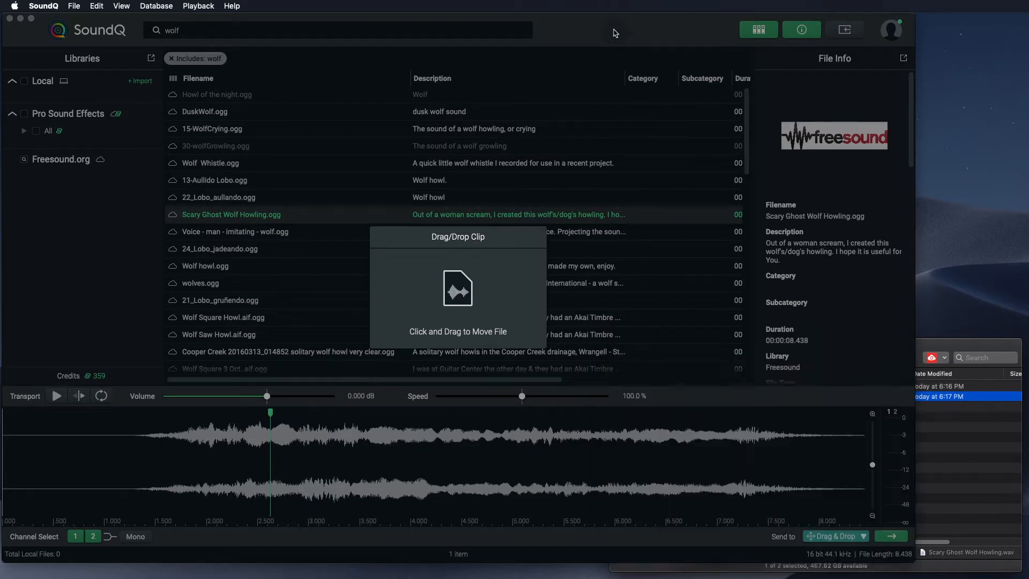
scroll(264, 326, down, 5)
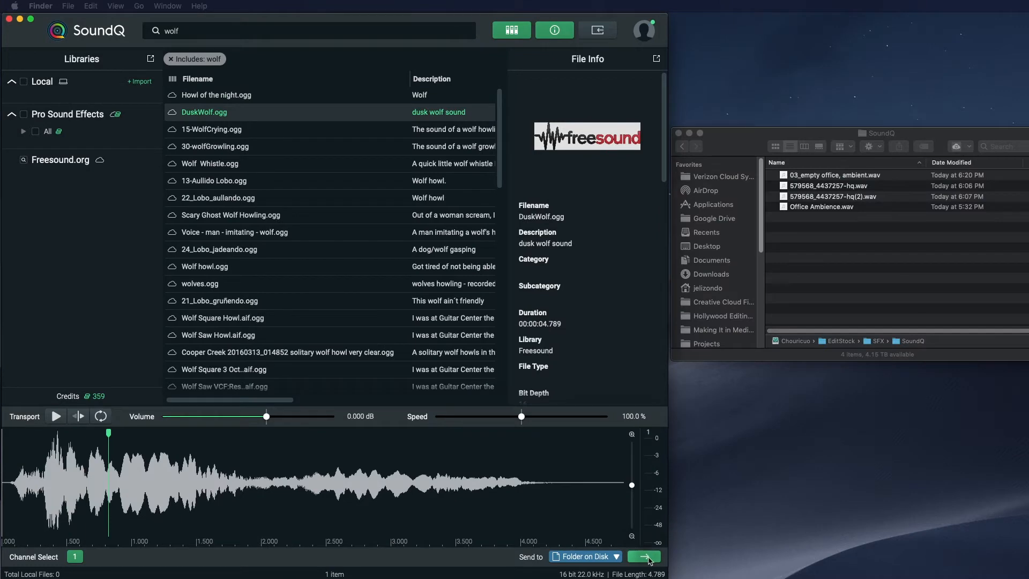
click(647, 557)
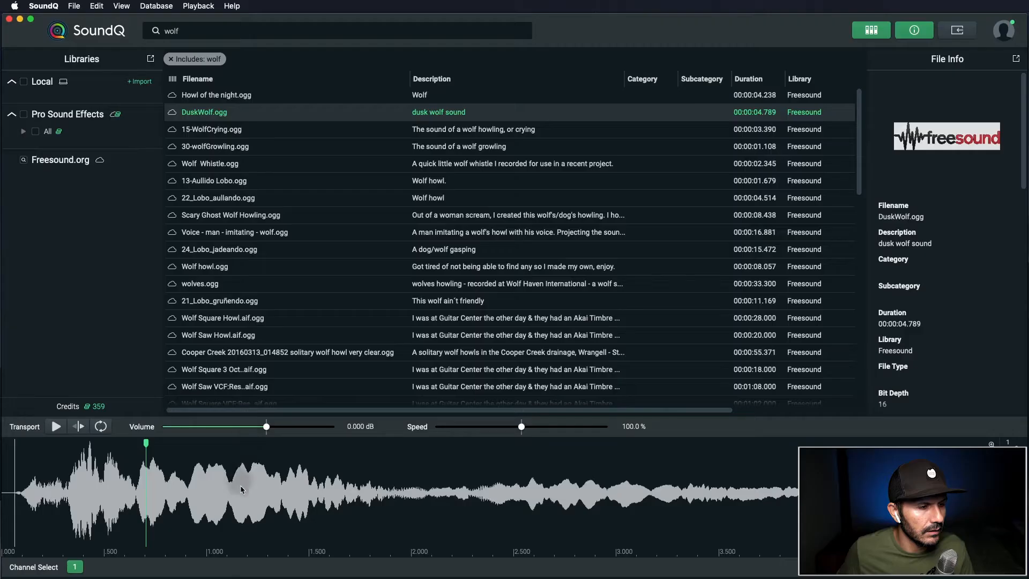
- Limit DuskWolf.ogg to about its first second with a fade-in and fade-out, and preview it at a slower speed
drag(15, 472, 222, 452)
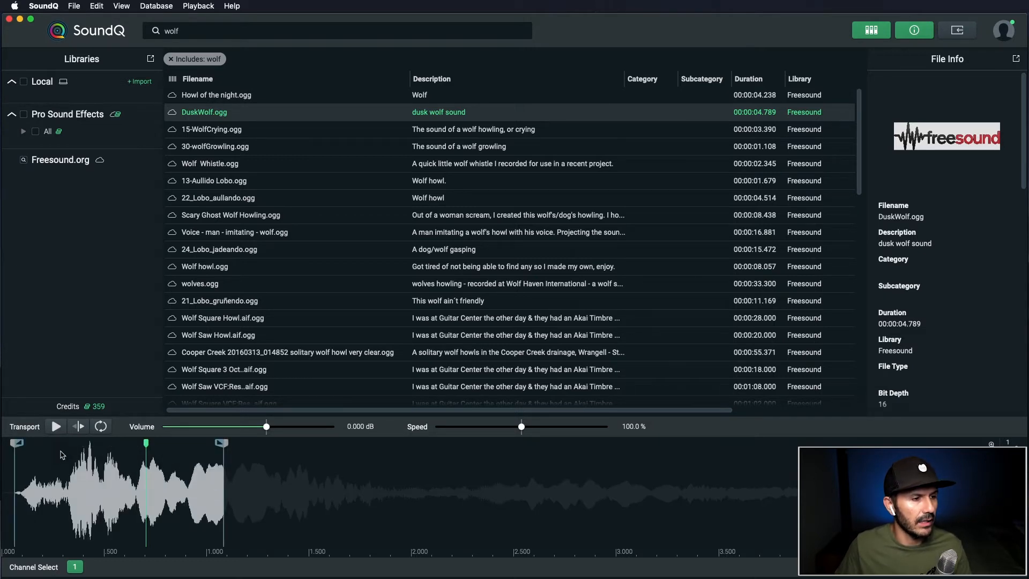
drag(19, 442, 64, 442)
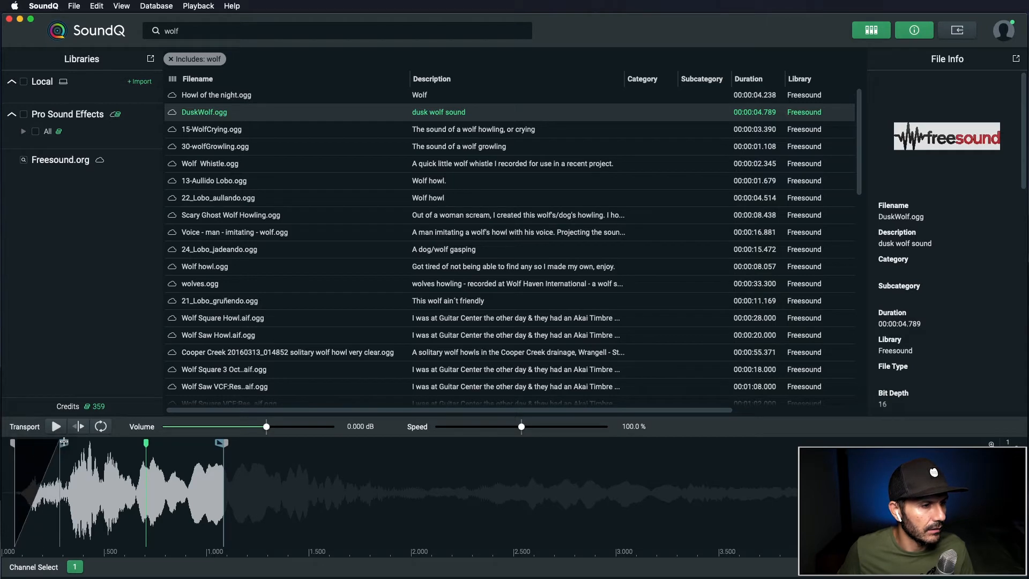
drag(219, 442, 173, 442)
key(space)
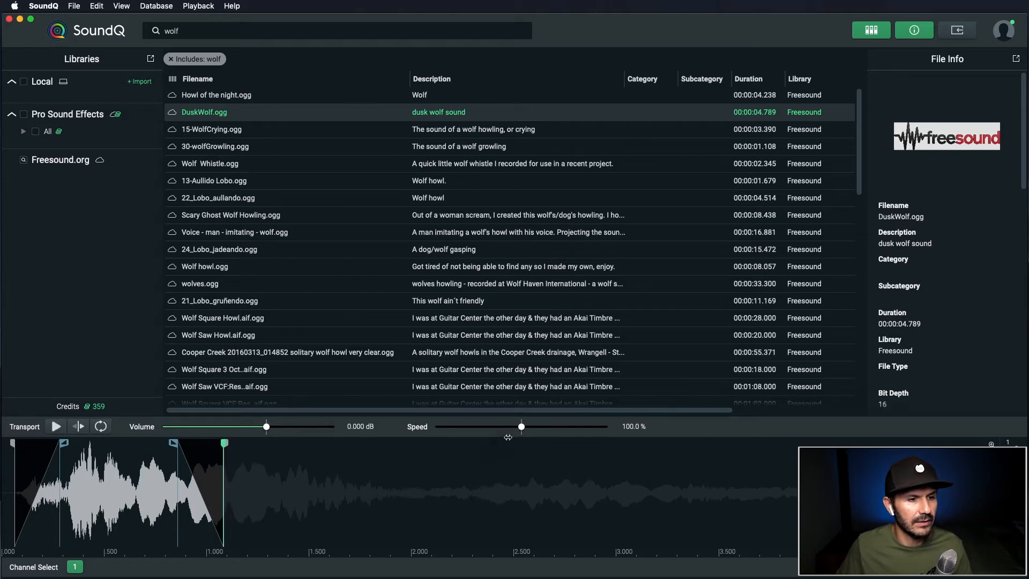
drag(522, 427, 479, 432)
key(space)
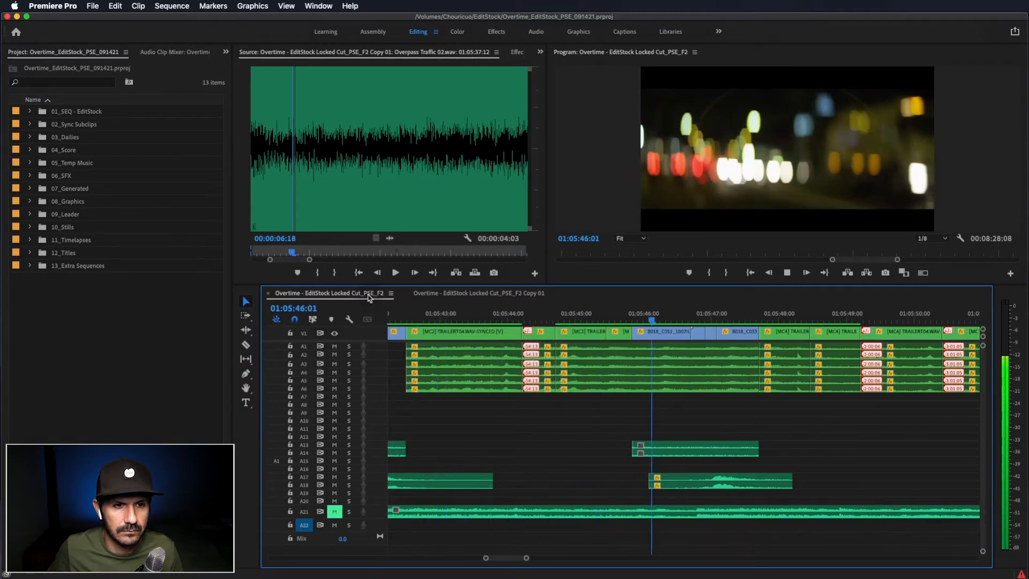
- In Premiere Pro, stop playback of Locked Cut_PSE_F2 and play Locked Cut_PSE_F2 Copy 01 from 01:05:36:10
key(space)
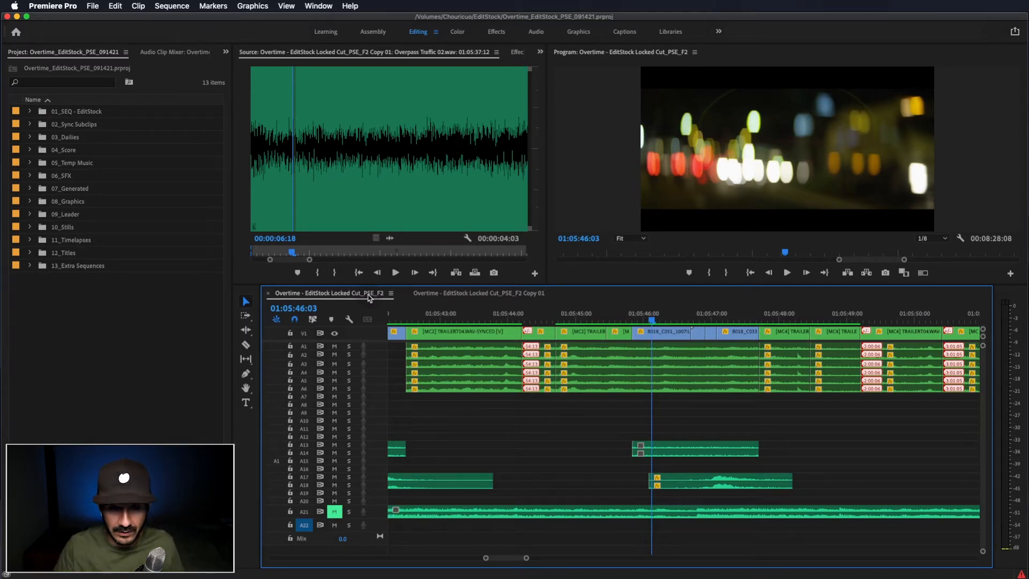
click(440, 294)
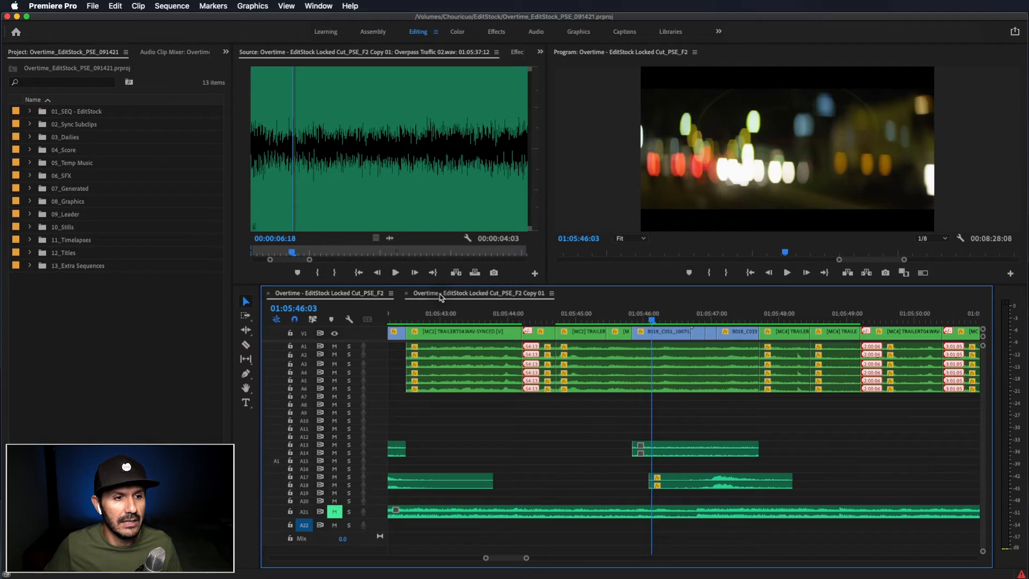
click(423, 319)
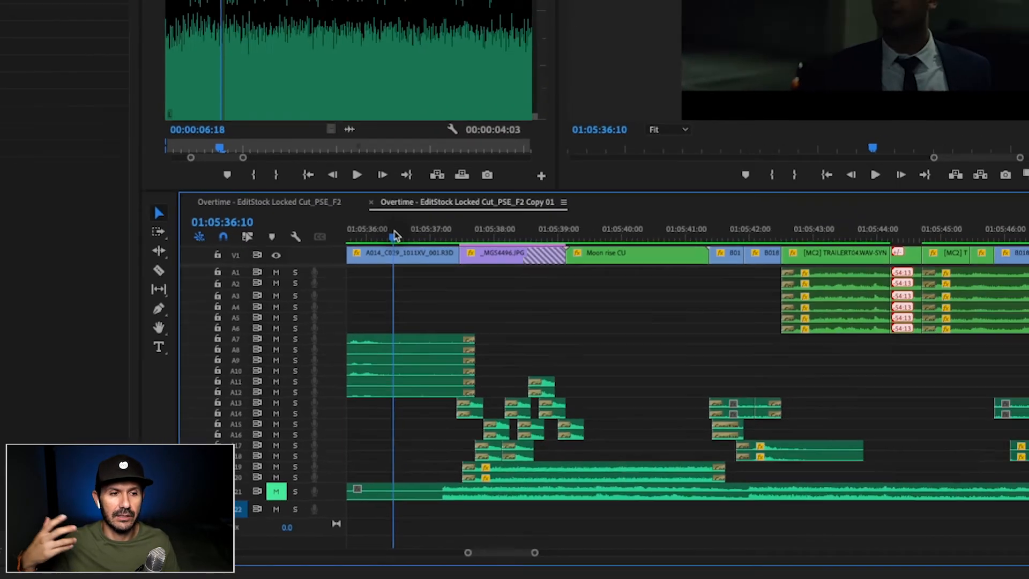
key(space)
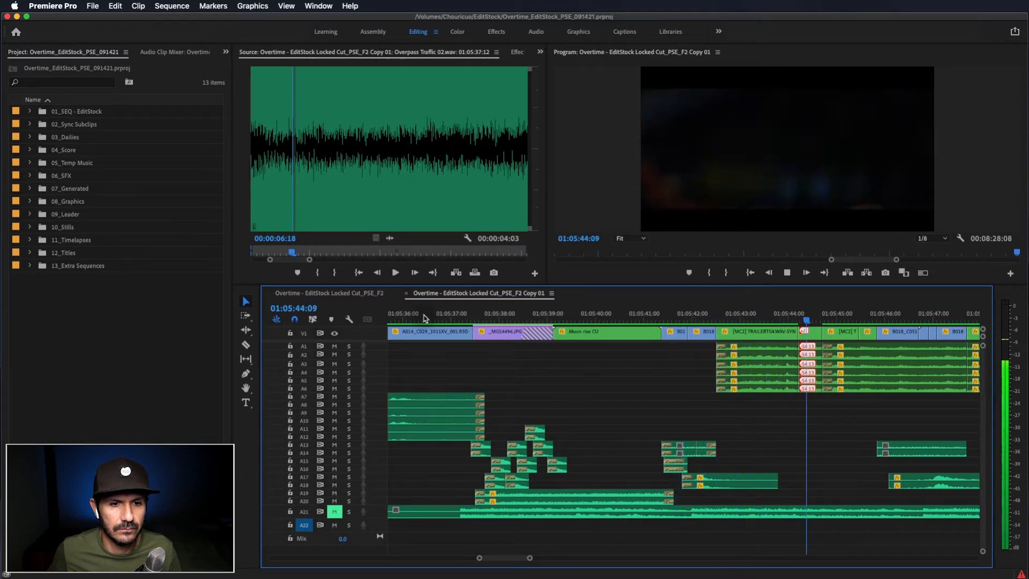
key(space)
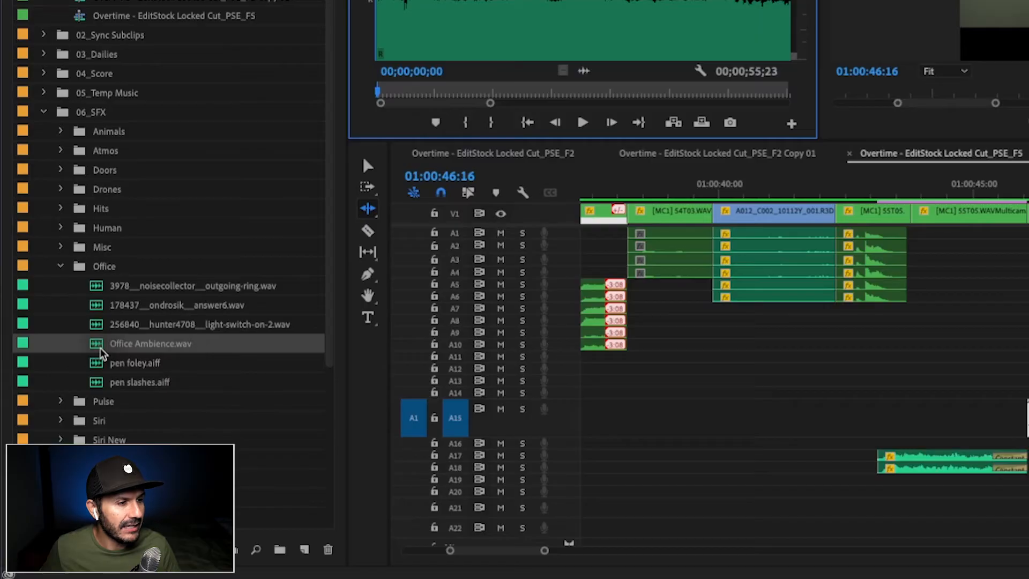
- Audition the outgoing ring, open the answer6 sound, and play Office Ambience.wav from the Office effects bin
mouse_move(98, 352)
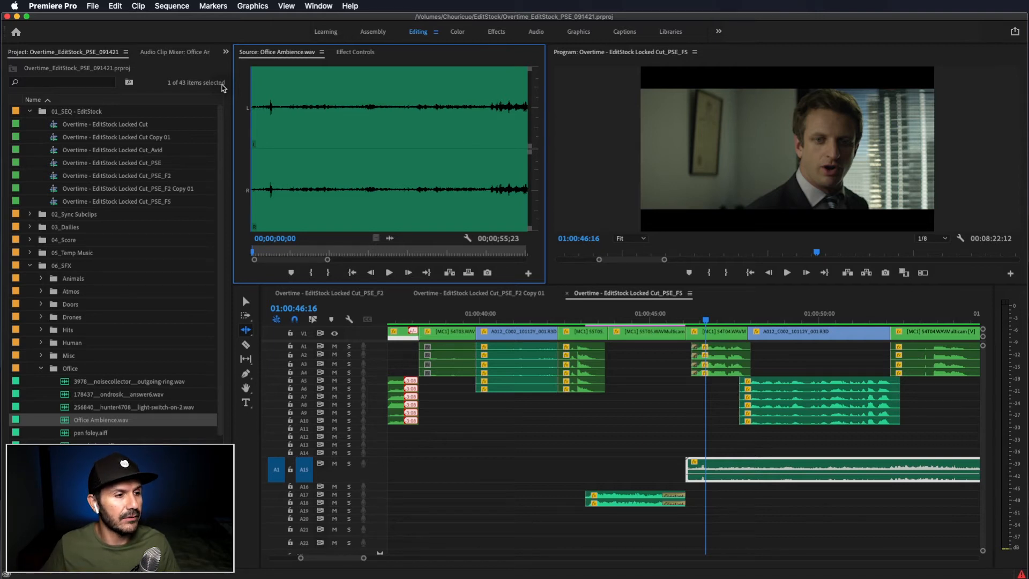
double_click(67, 384)
key(space)
double_click(64, 396)
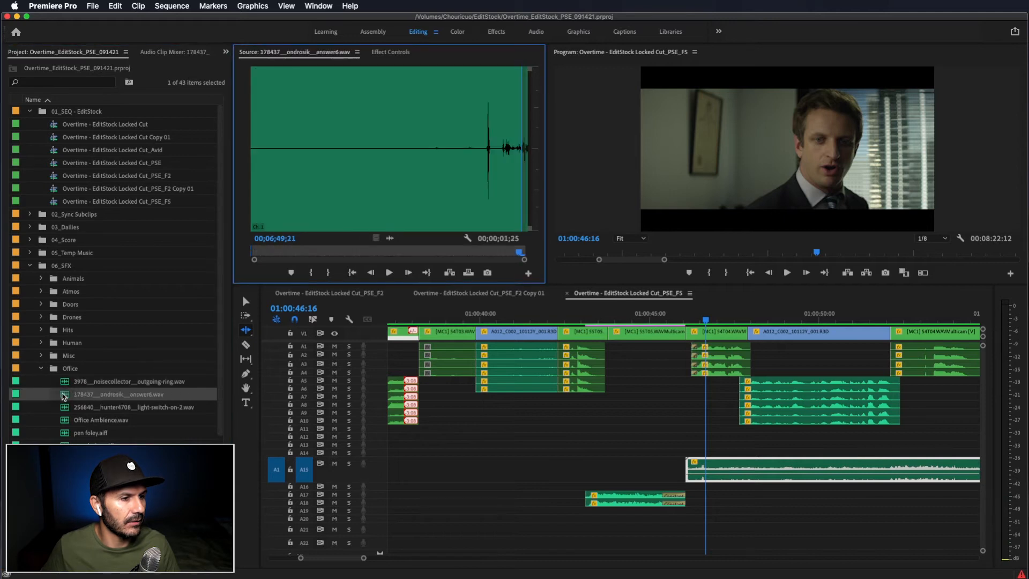
double_click(64, 422)
key(space)
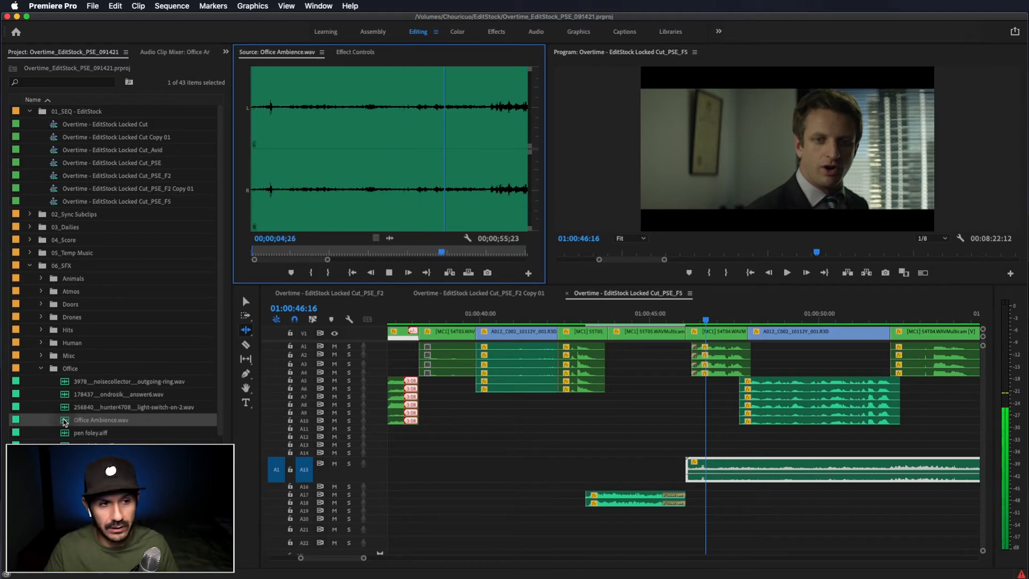
key(space)
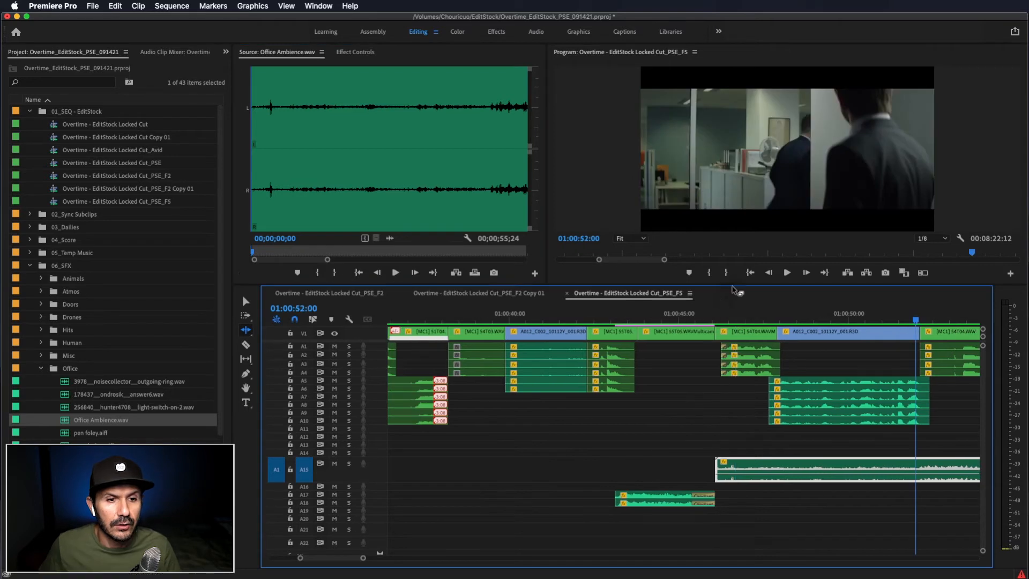
- Try to ripple-trim the V1 cut near 01:00:46:03, undo the trim, and attempt to pull the cut much earlier
click(717, 317)
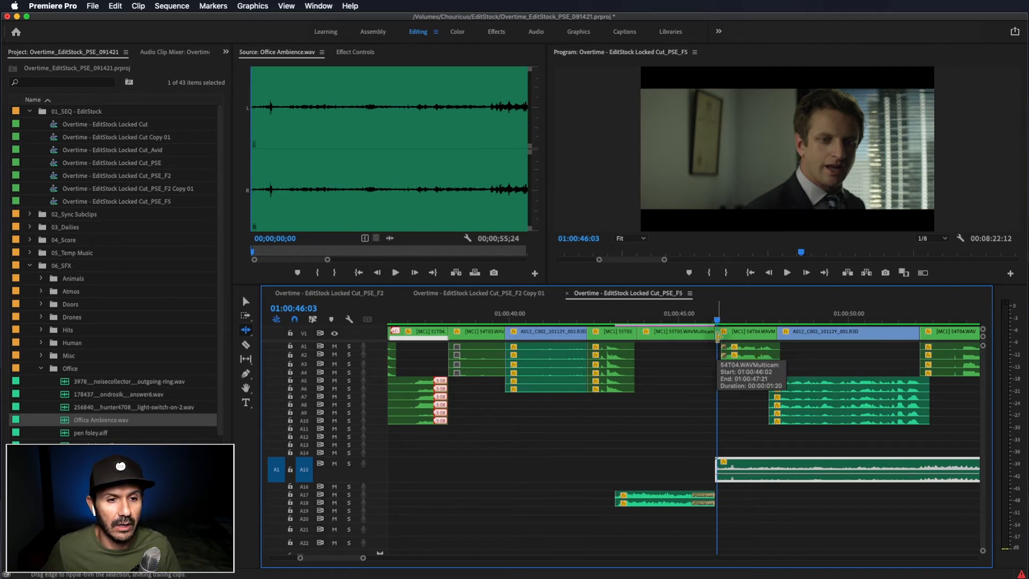
drag(719, 336, 705, 341)
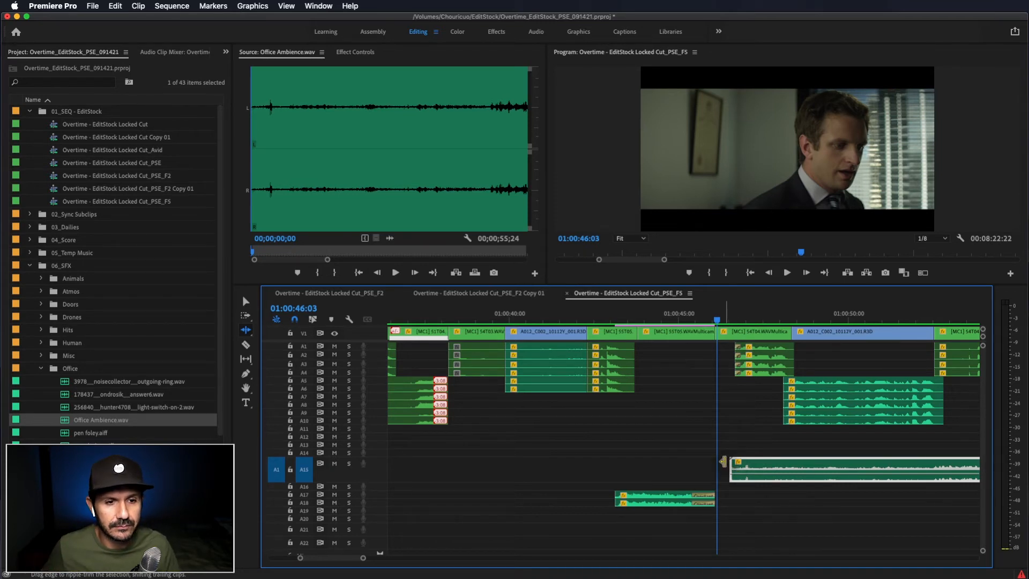
key(super+z)
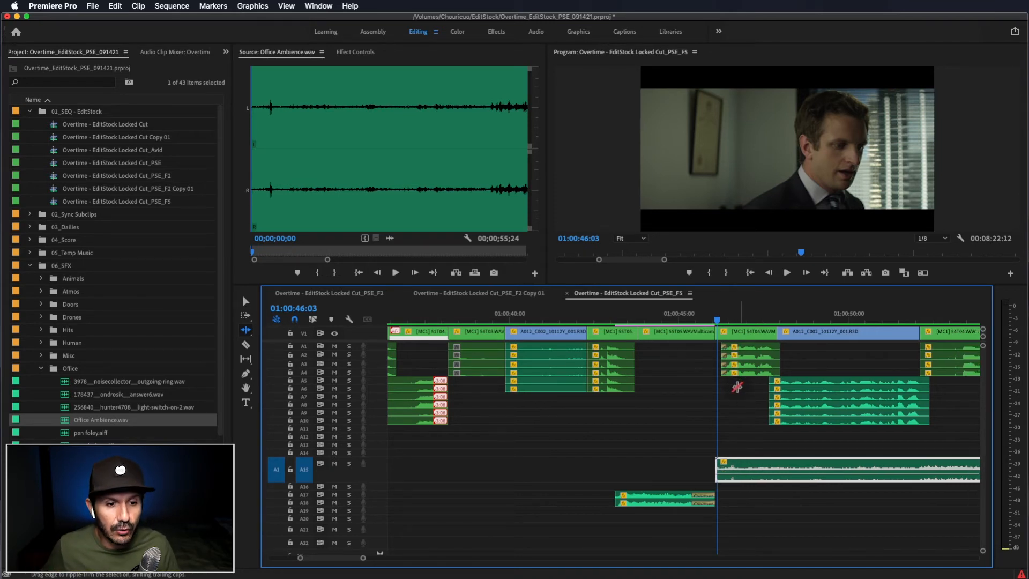
click(717, 333)
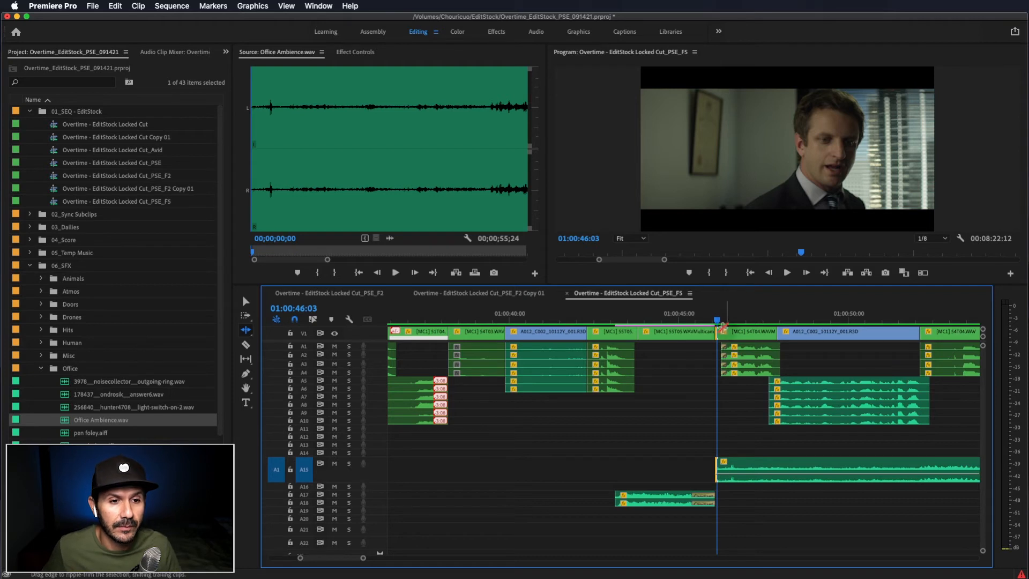
drag(721, 334, 570, 332)
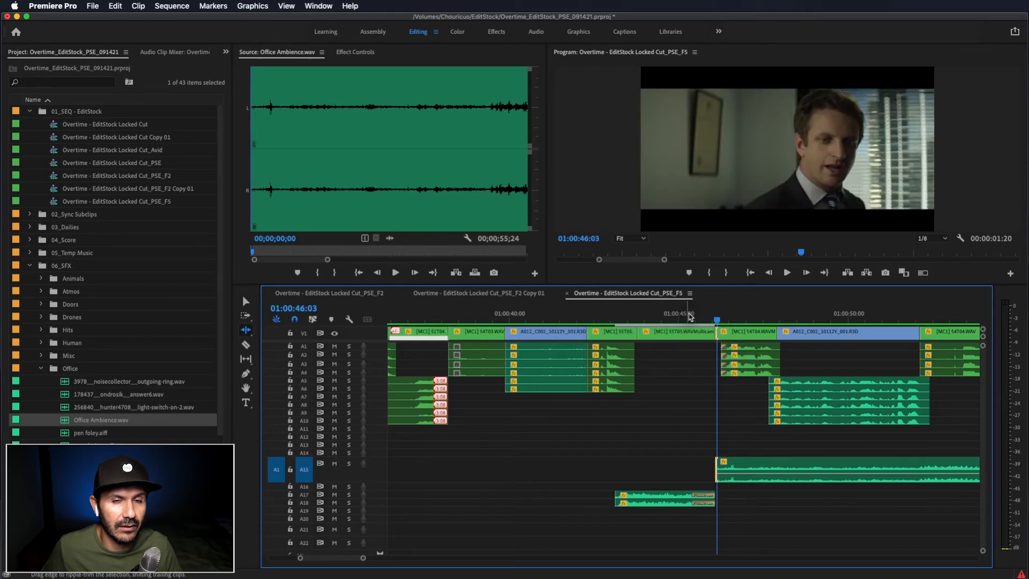
- Try to extend the start of the Office Ambience clip on A15 earlier than 01:00:46:02
click(732, 462)
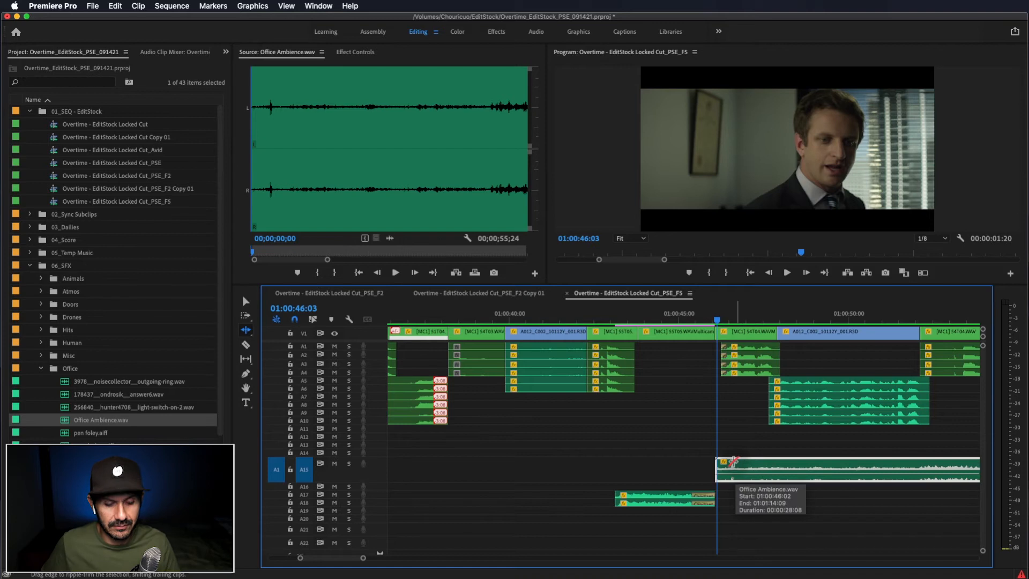
key(=)
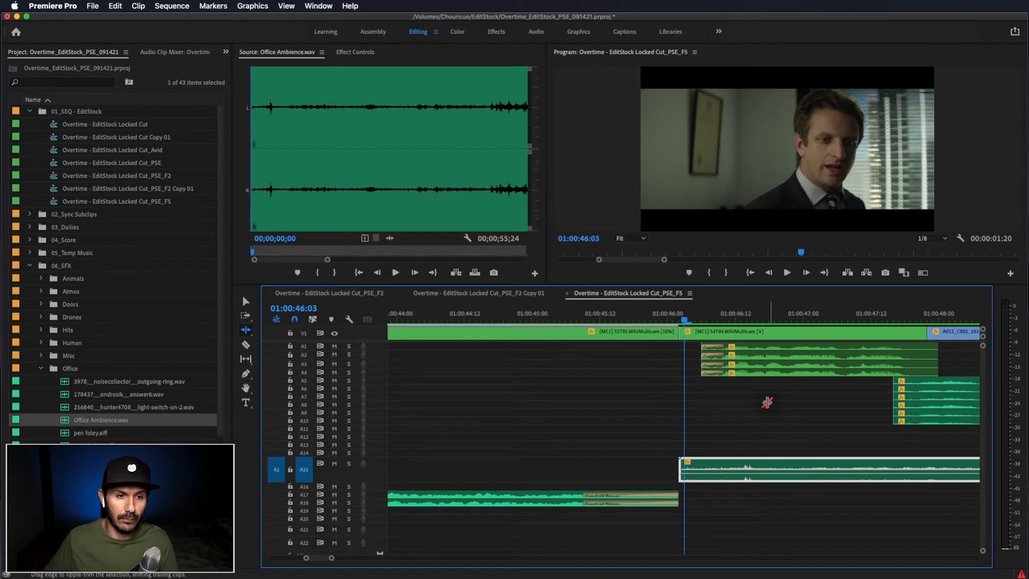
click(679, 322)
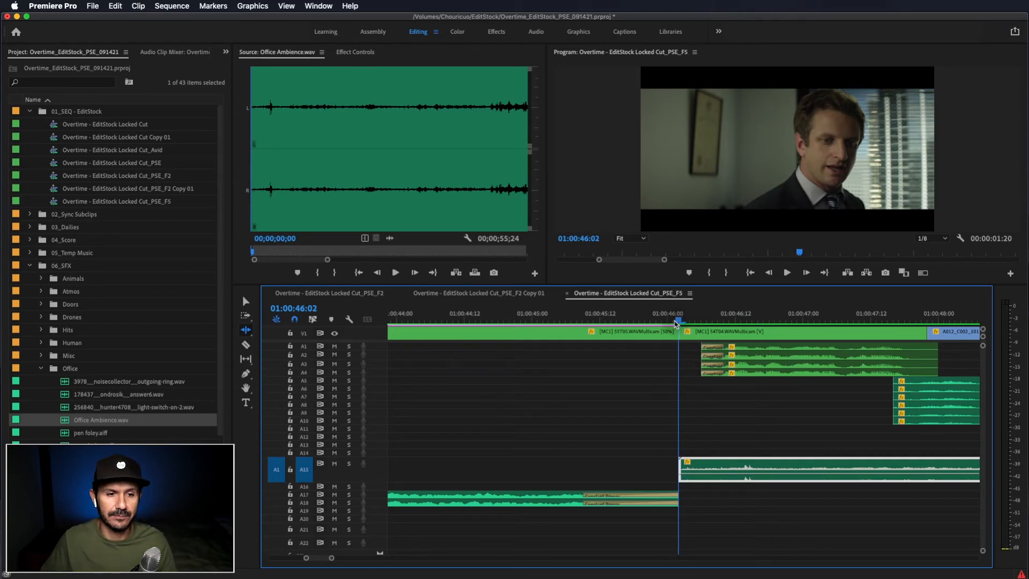
drag(681, 465, 634, 462)
click(675, 317)
click(679, 318)
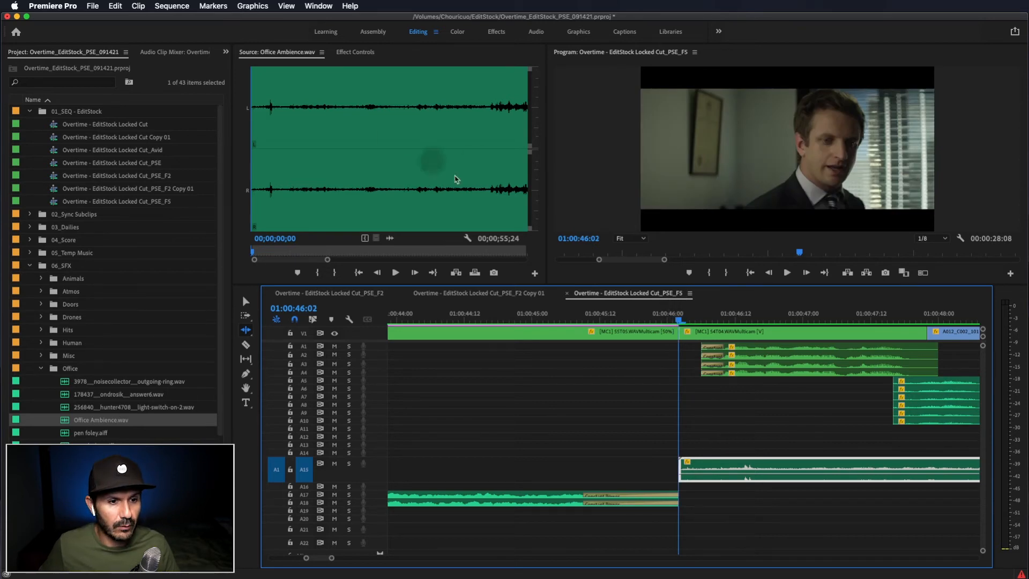
- Audition Office Ambience.wav from near its start and set its source In point at 00;00;01;24
click(263, 88)
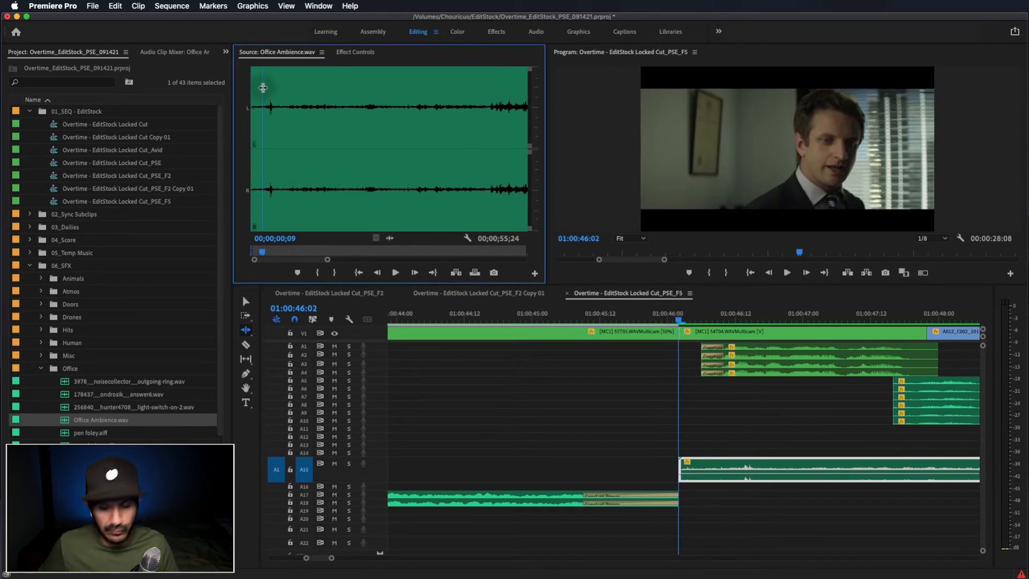
key(space)
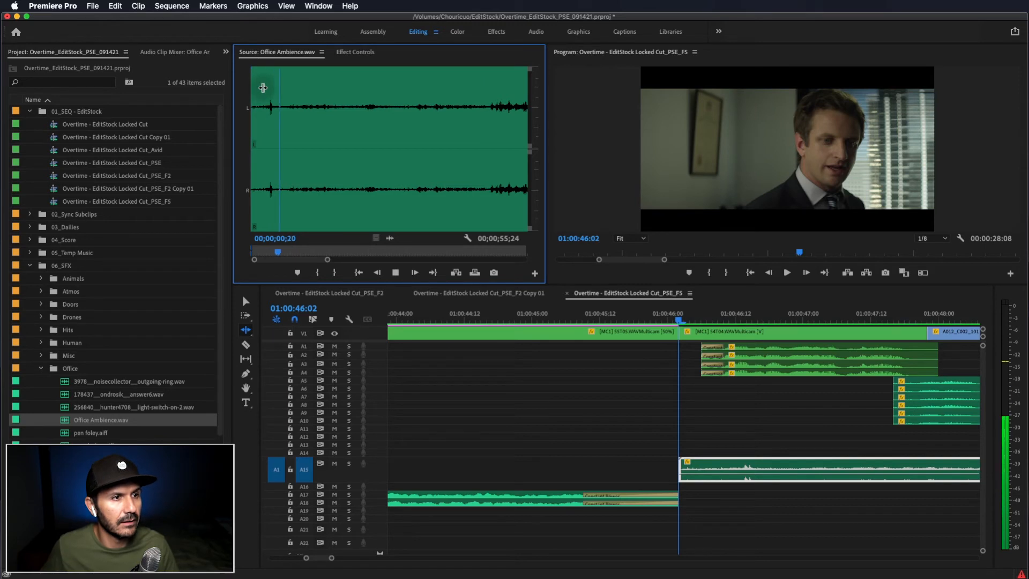
key(space)
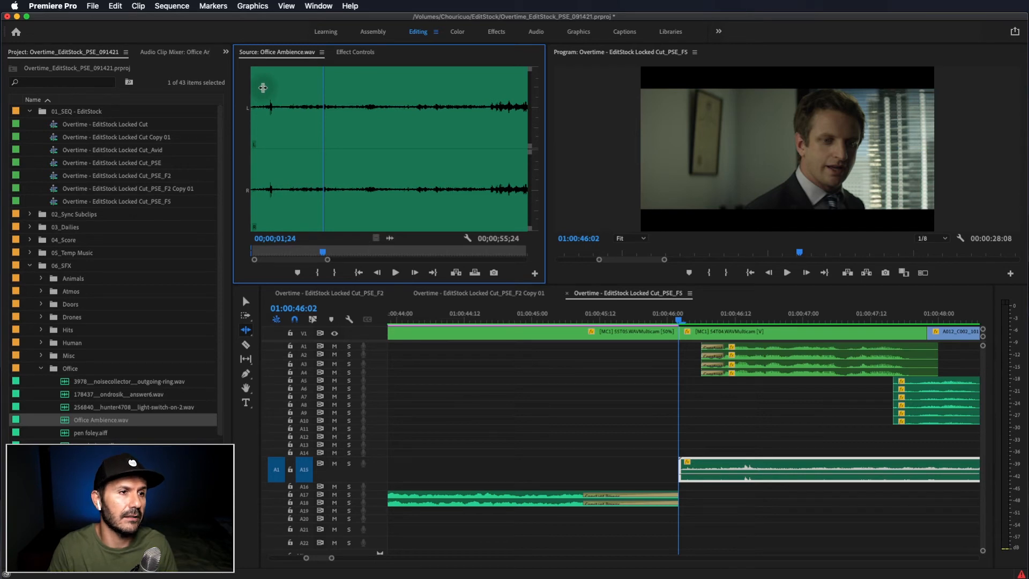
key(i)
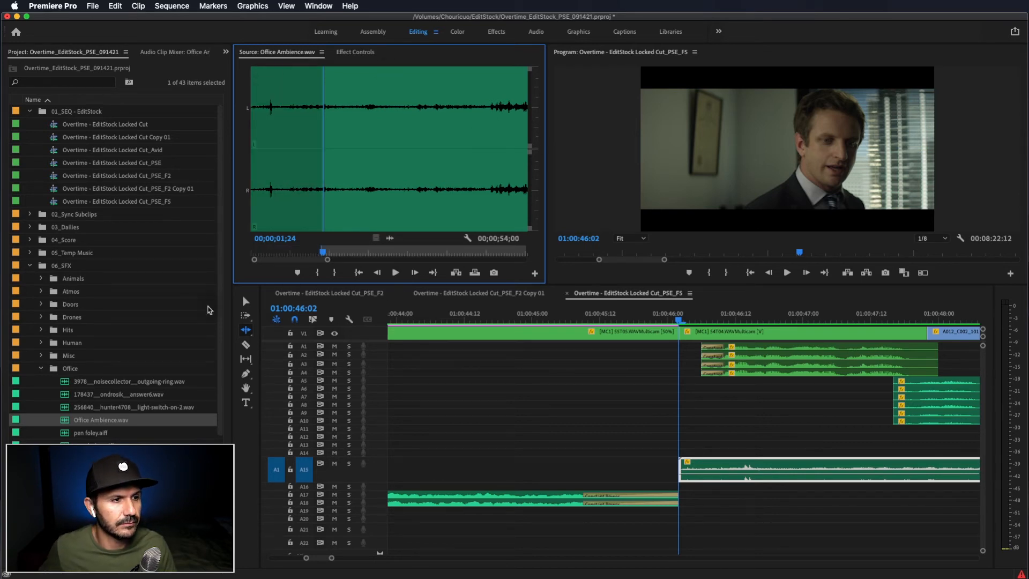
- Mark the range of the Office Ambience clip on A15 and overwrite it with the source starting from its In point
click(246, 303)
click(736, 471)
key(x)
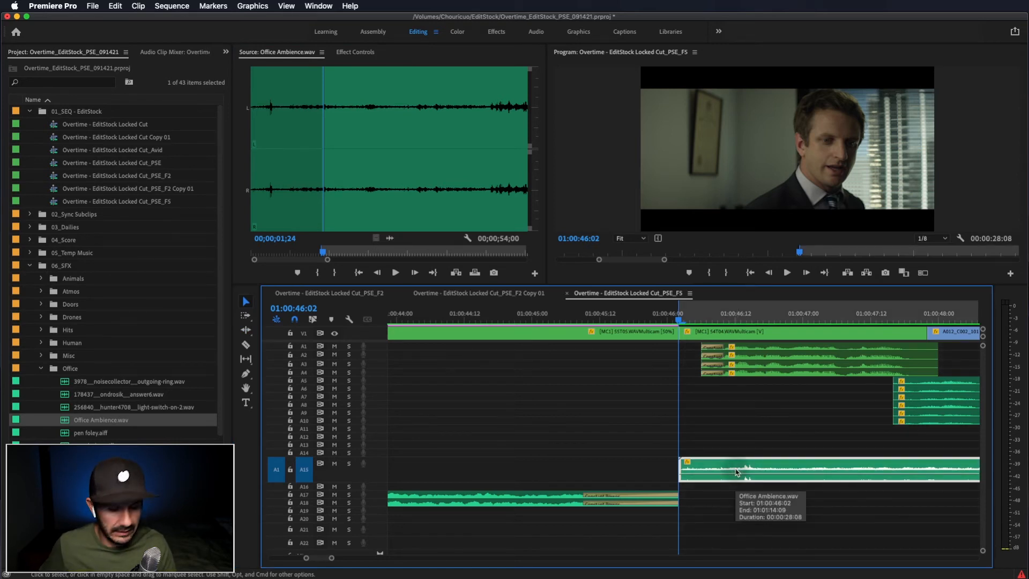
key(period)
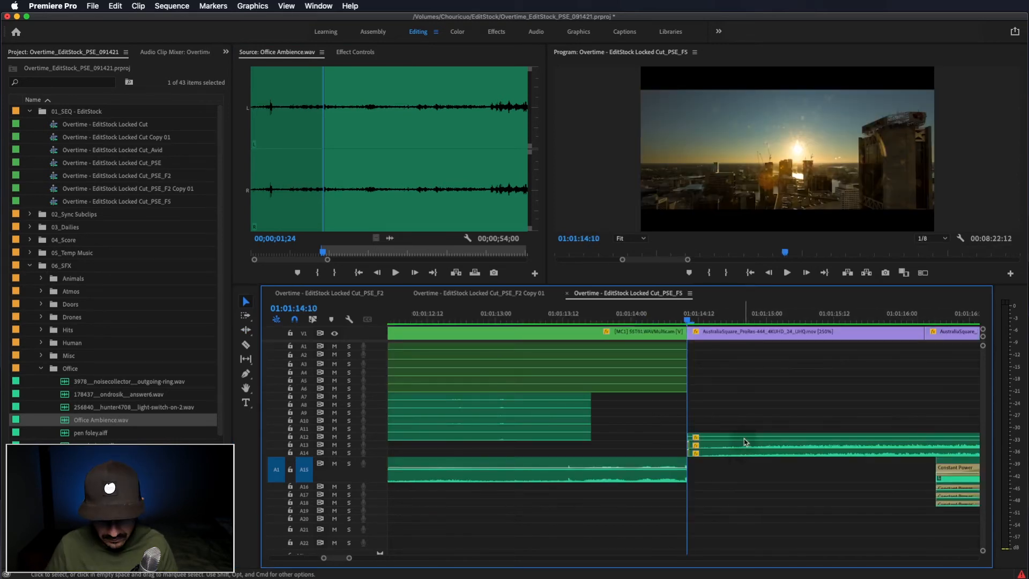
key(minus)
key(minus)
key(minus)
key(minus)
key(minus)
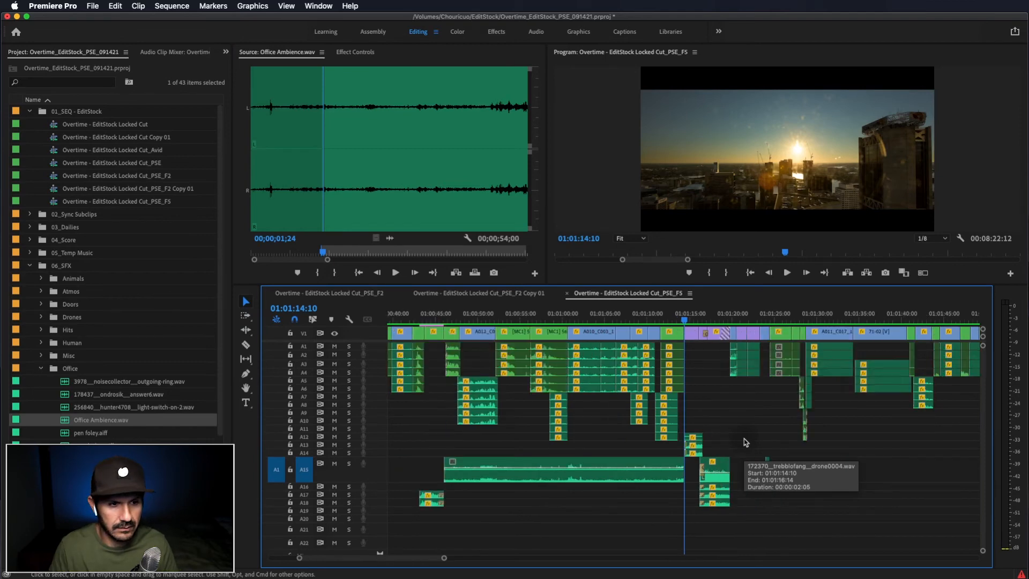
- Select the replaced ambience clip on A15 and play the sequence from 01:00:46:09 to check the sound
click(567, 321)
key(d)
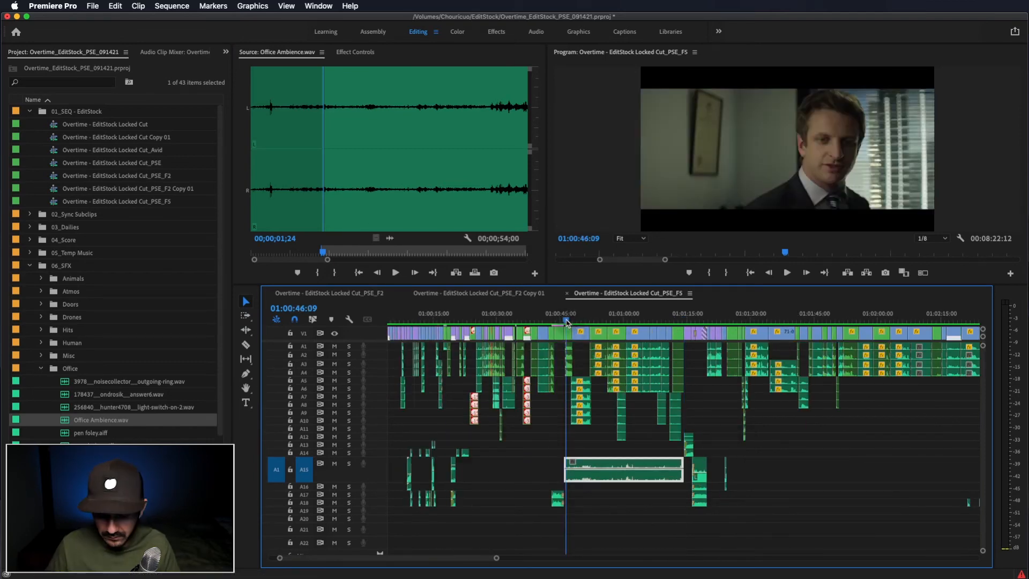
key(equal)
key(equal)
key(equal)
key(equal)
key(space)
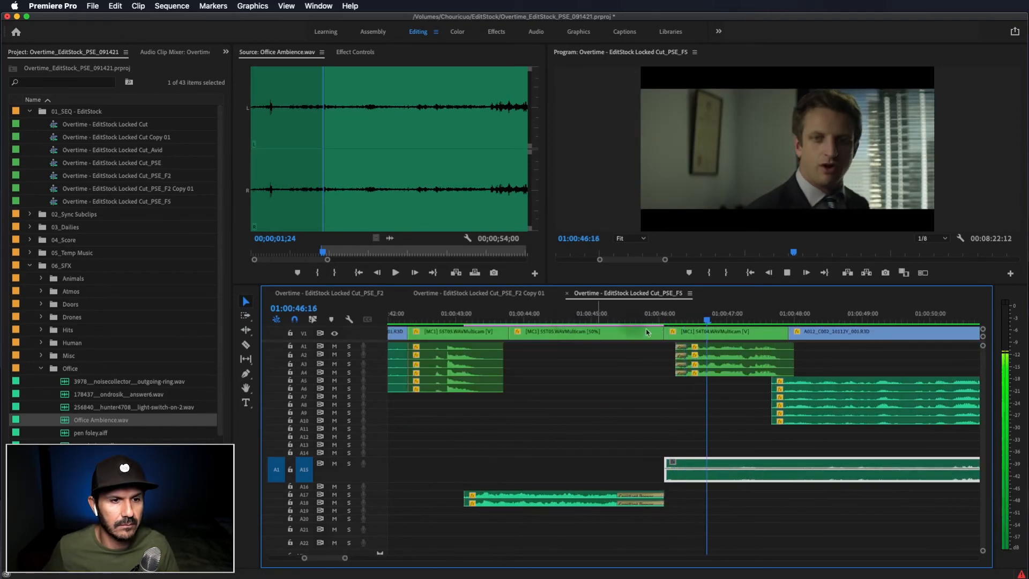
key(space)
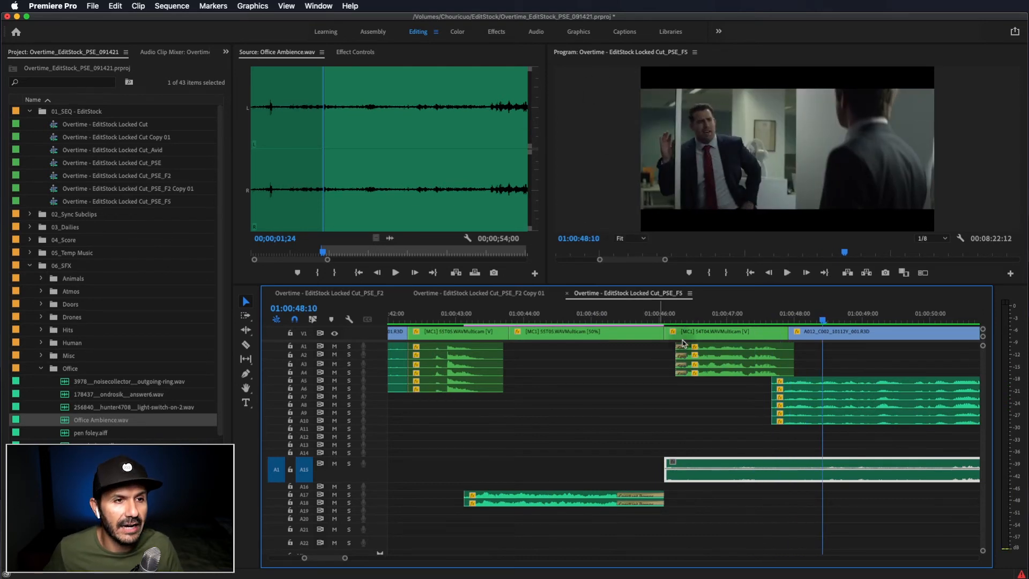
- Ripple-trim the V1 cut and the Office Ambience start on A15 together, extending both by about 11 frames, and check the frames around the cut
click(246, 329)
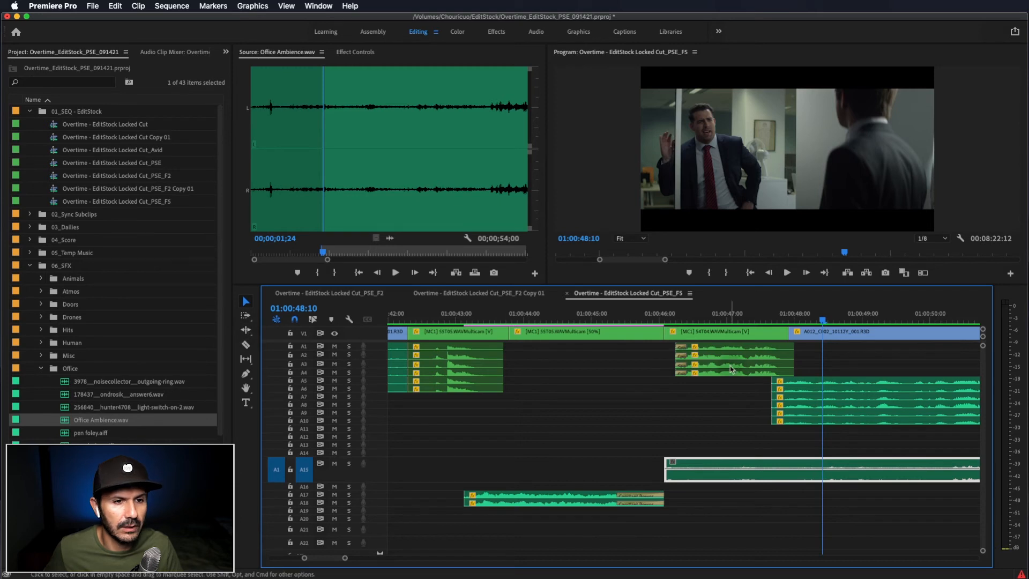
click(667, 334)
click(667, 469)
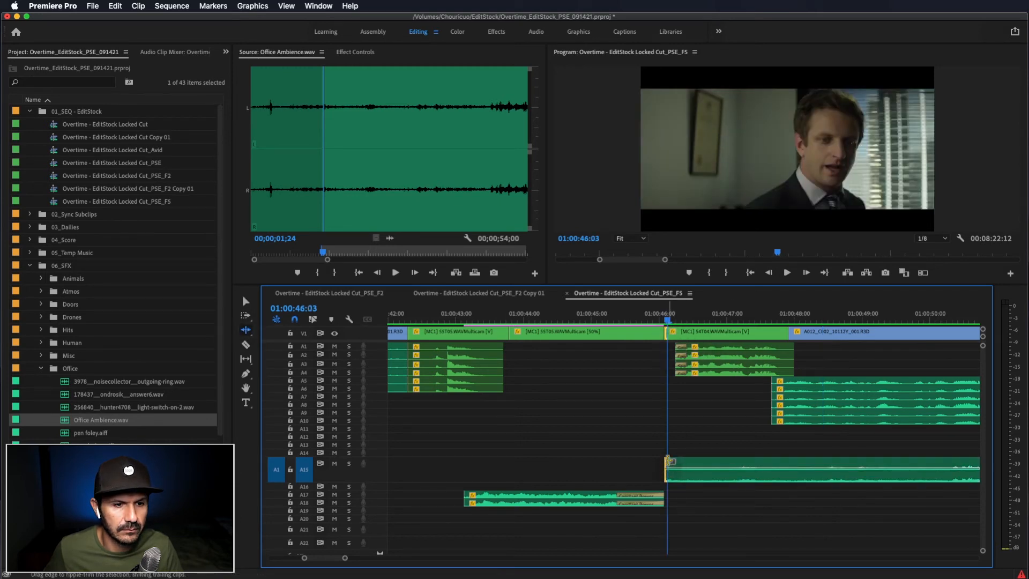
drag(666, 333, 634, 327)
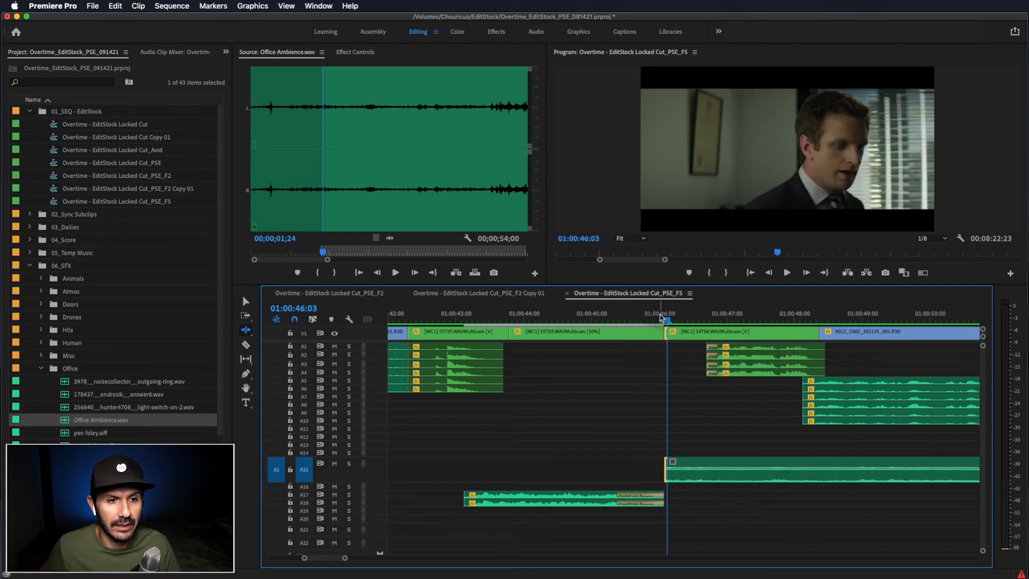
click(660, 319)
drag(661, 319, 671, 321)
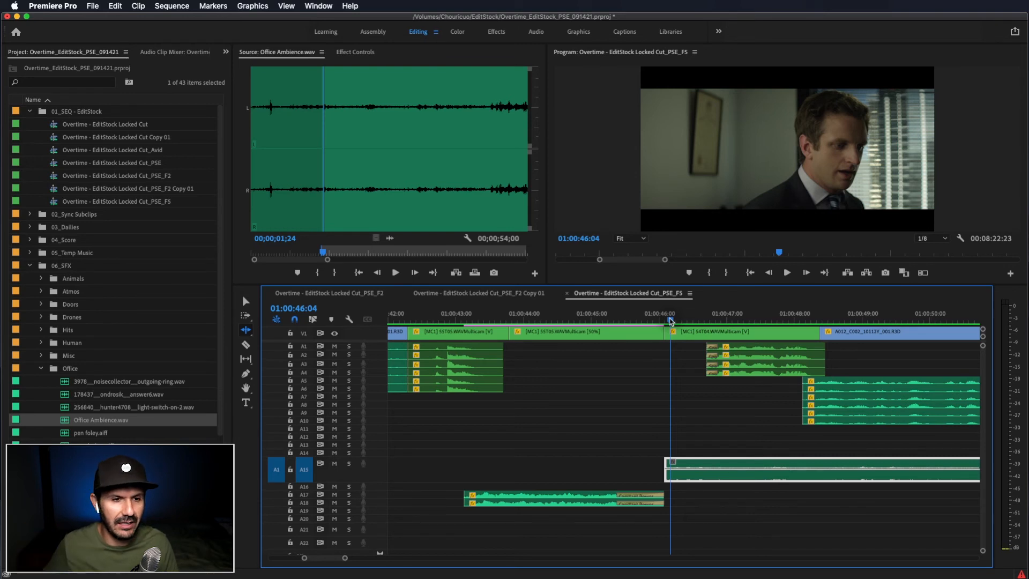
- Undo the joint ripple trim and the ambience overwrite, and clear the sequence's In and Out points
key(super+z)
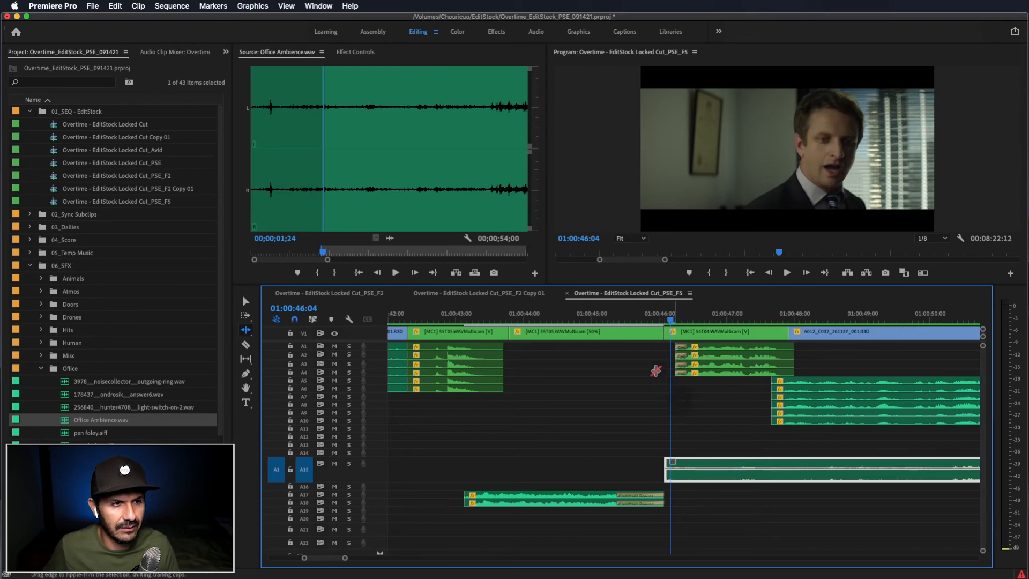
drag(323, 252, 320, 254)
key(super+z)
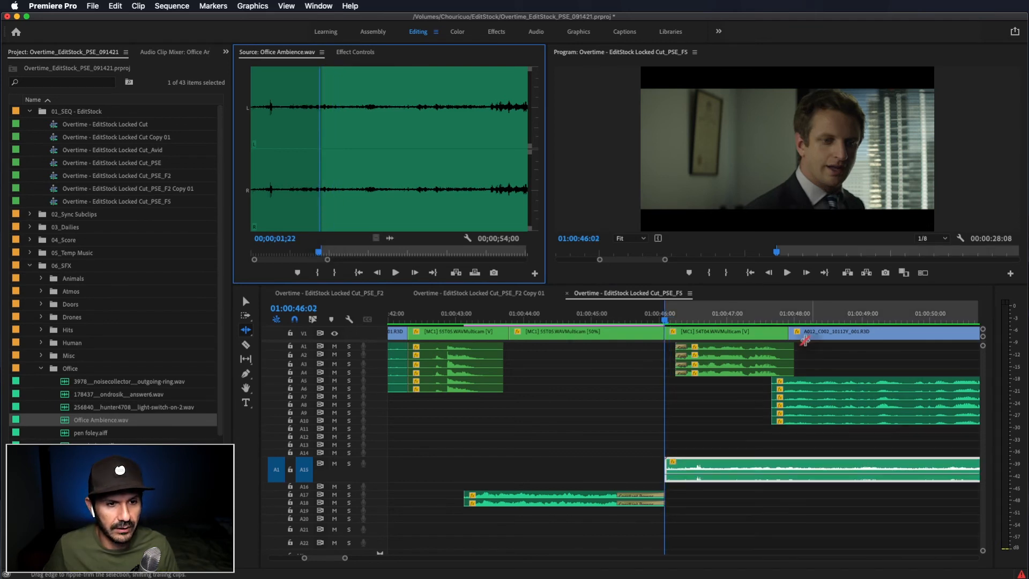
click(675, 321)
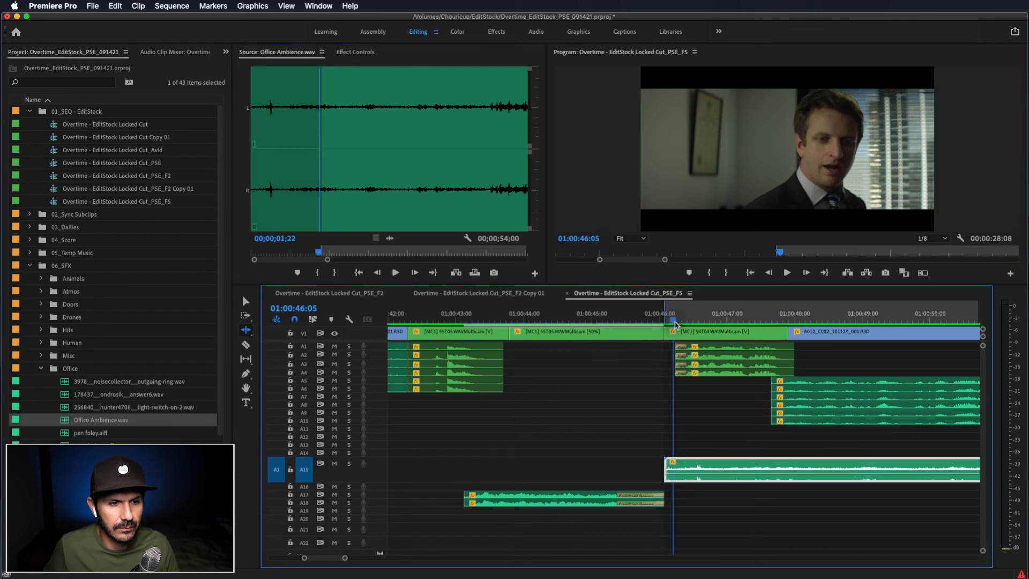
key(alt+x)
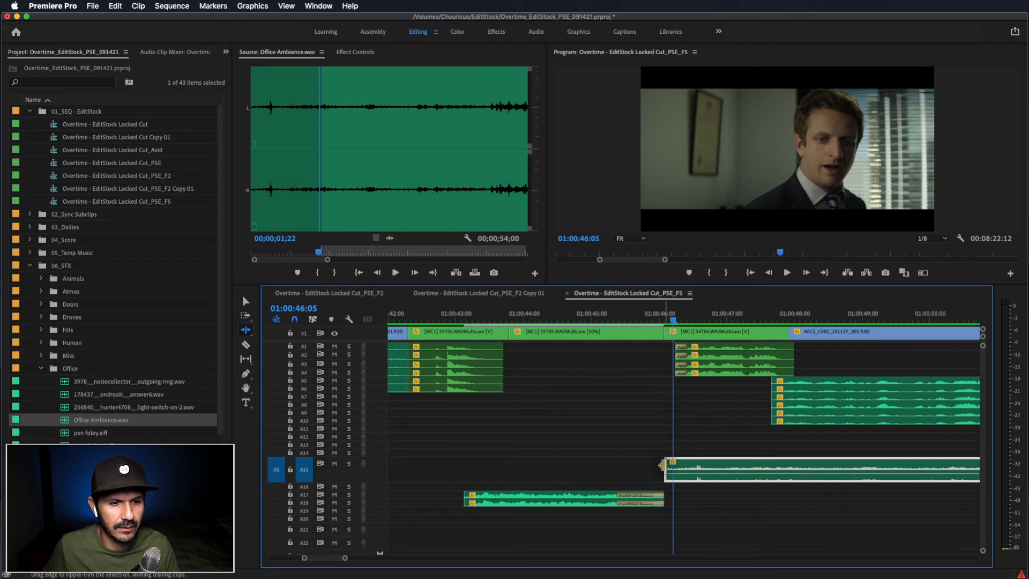
- Try to ripple-trim the ambience start on A15 earlier, and ripple-extend the V1 clip's start at 01:00:46:02 by about 7 frames
drag(669, 468, 631, 468)
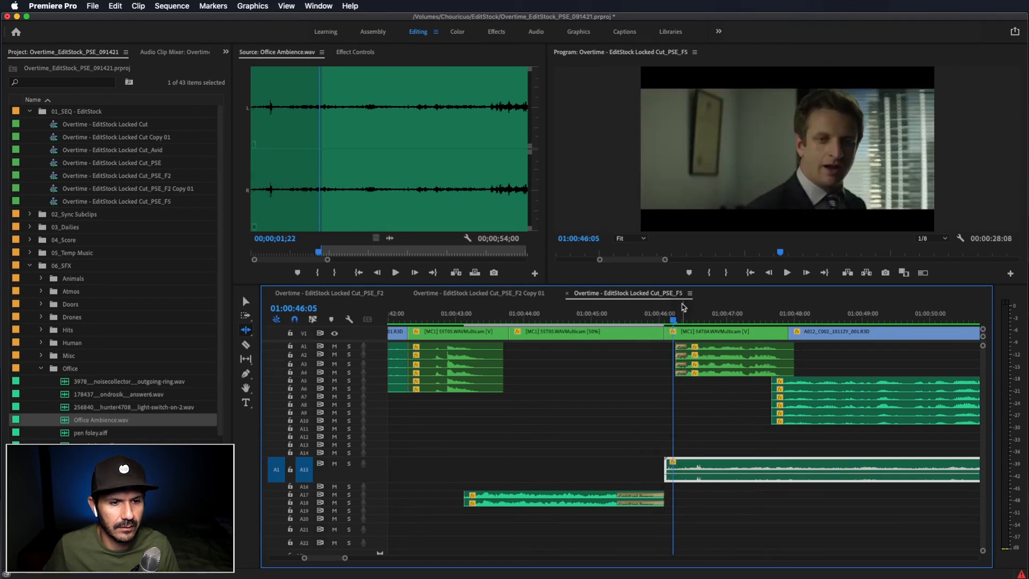
key(Left)
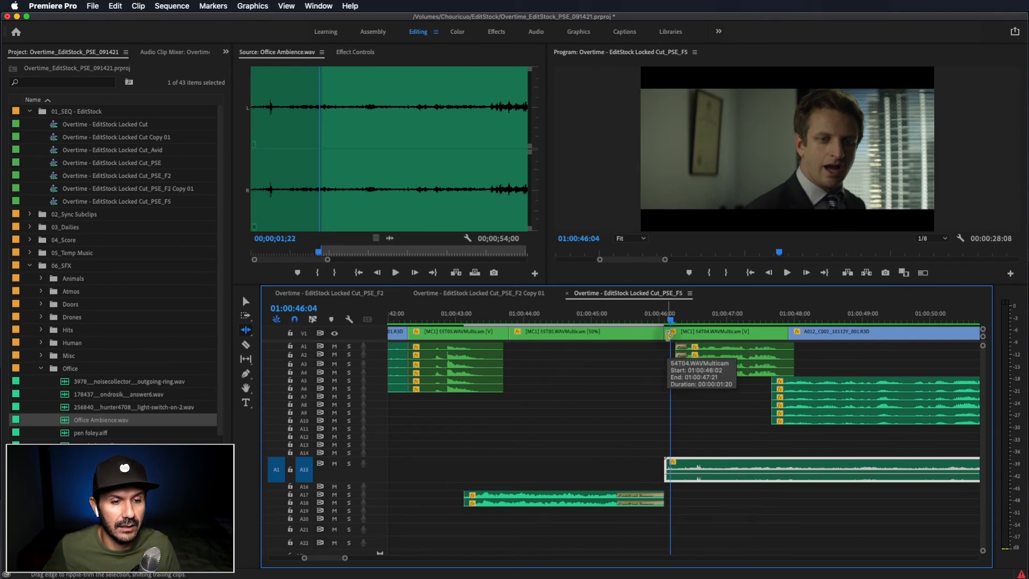
drag(668, 336, 649, 336)
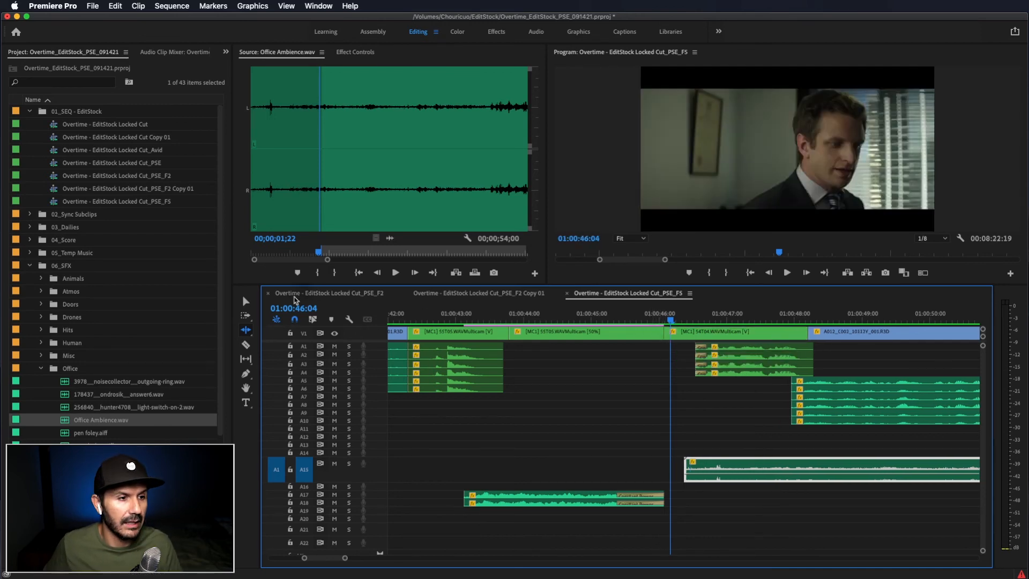
- Move the Office Ambience clip on A15 back so it starts at the V1 cut at 01:00:46:02
click(243, 302)
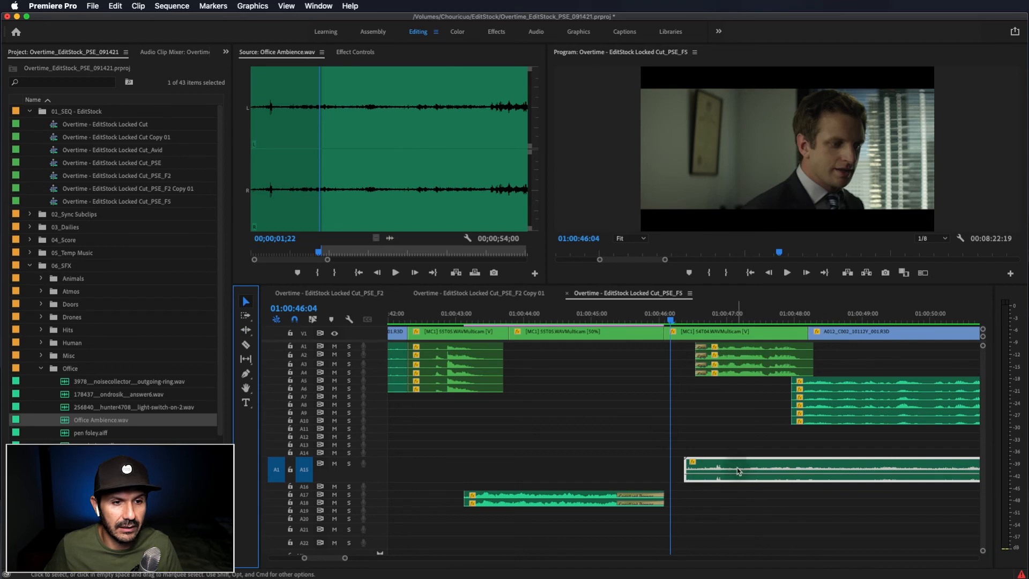
drag(734, 469, 725, 470)
drag(728, 470, 713, 470)
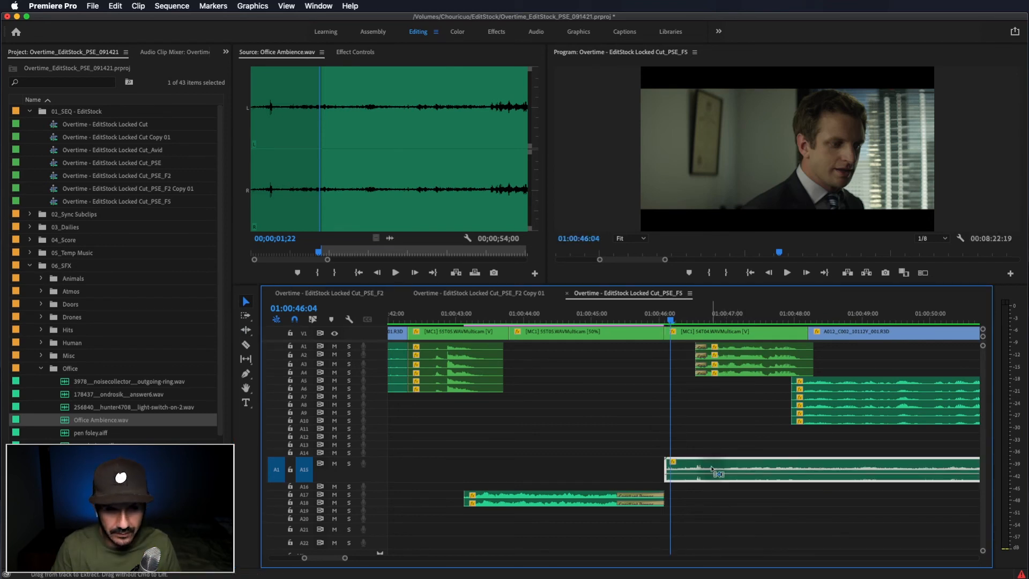
- Extend the end of the Office Ambience clip on A15 to match the end of the office shot before the AustraliaSquare clip
key(super+minus)
key(super+minus)
key(super+minus)
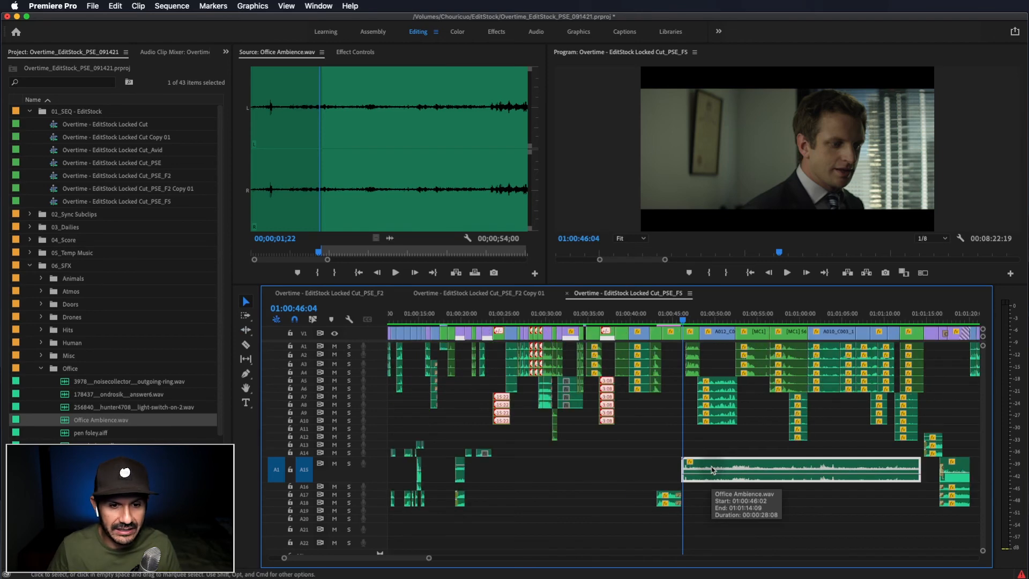
click(907, 319)
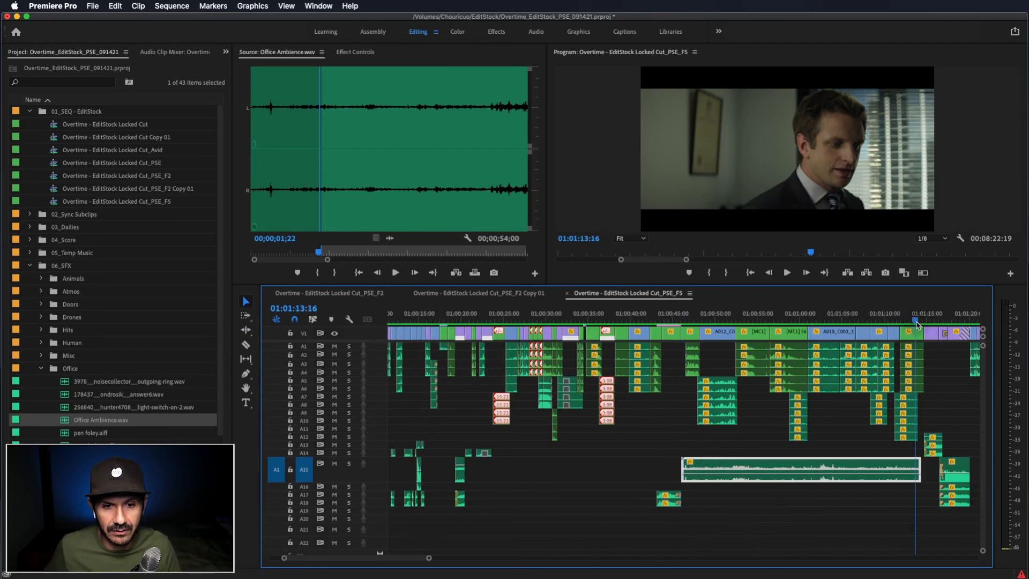
key(super+equal)
key(super+equal)
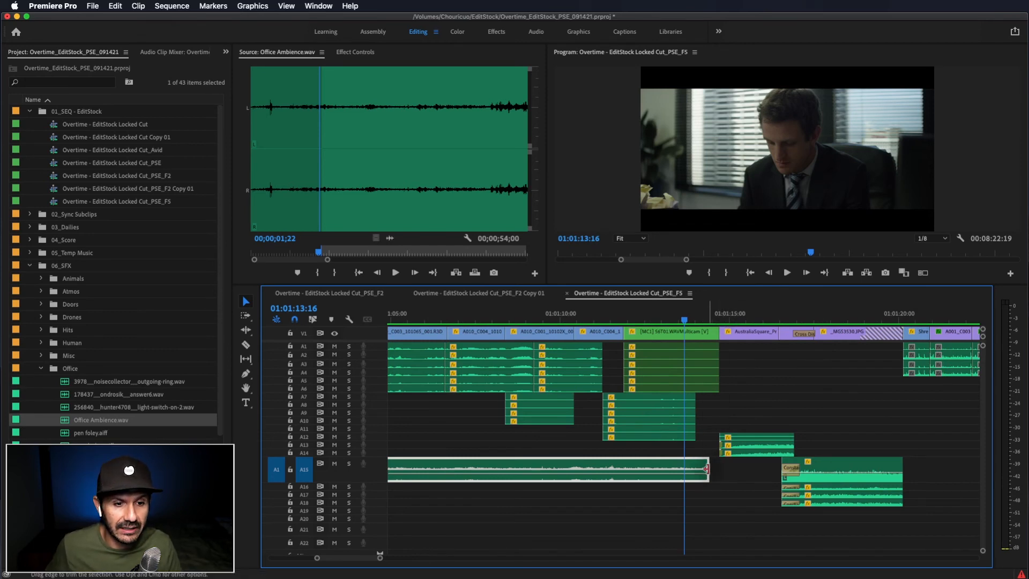
drag(707, 469, 719, 469)
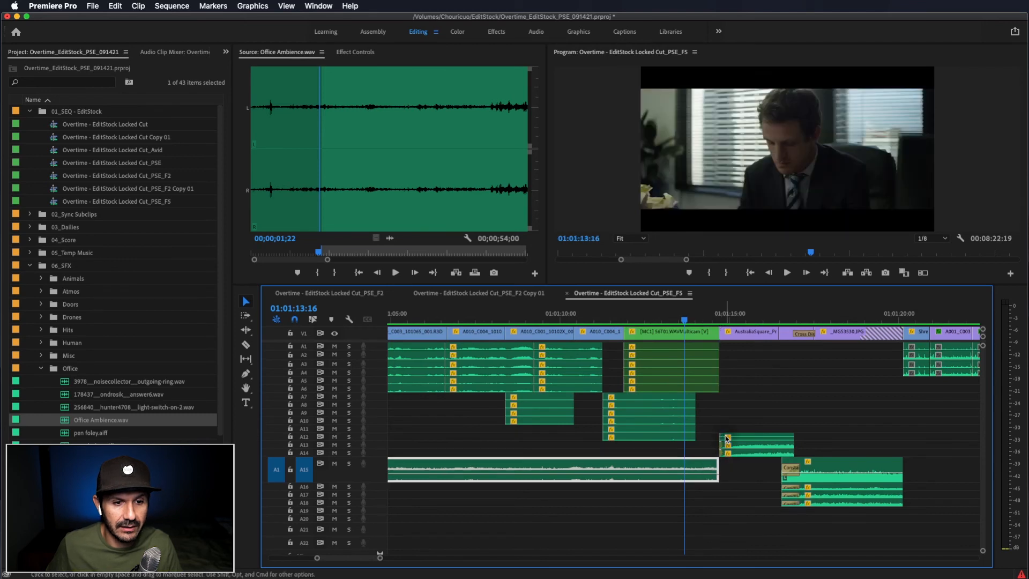
key(minus)
key(minus)
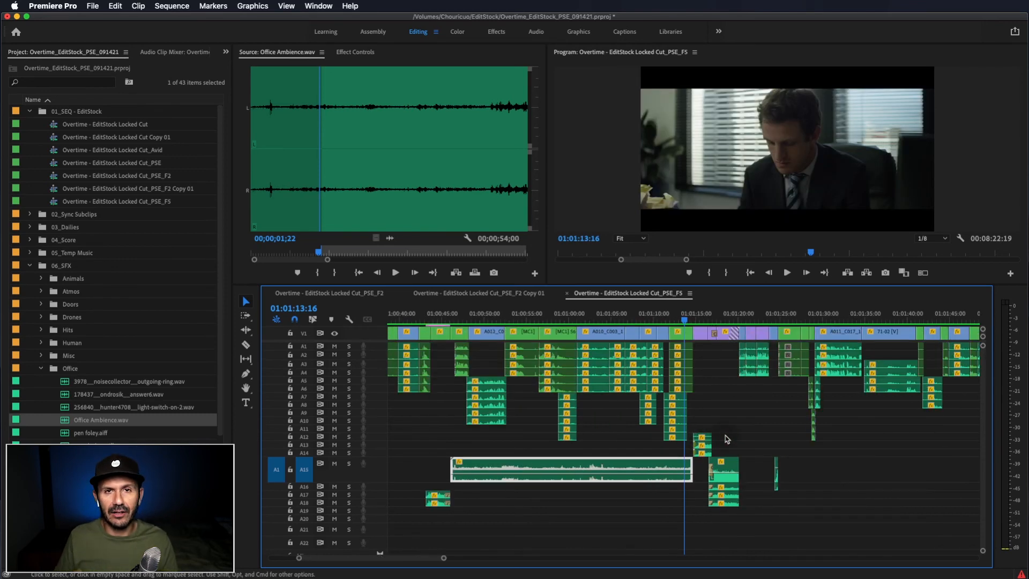